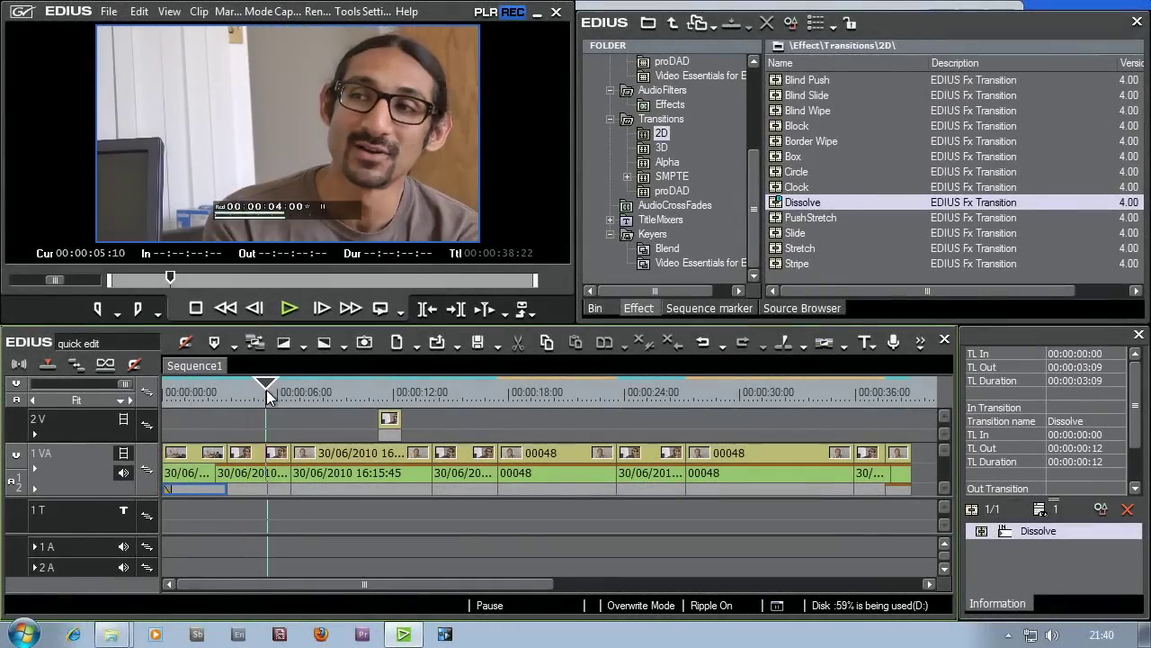
- Park the playhead near 00:00:04:10 and bring up the Create Title dropdown options
{"action": "mouse_move", "coordinate": [268, 397]}
{"action": "left_mouse_down"}
{"action": "mouse_move", "coordinate": [342, 396]}
{"action": "mouse_move", "coordinate": [247, 398]}
{"action": "left_mouse_up"}
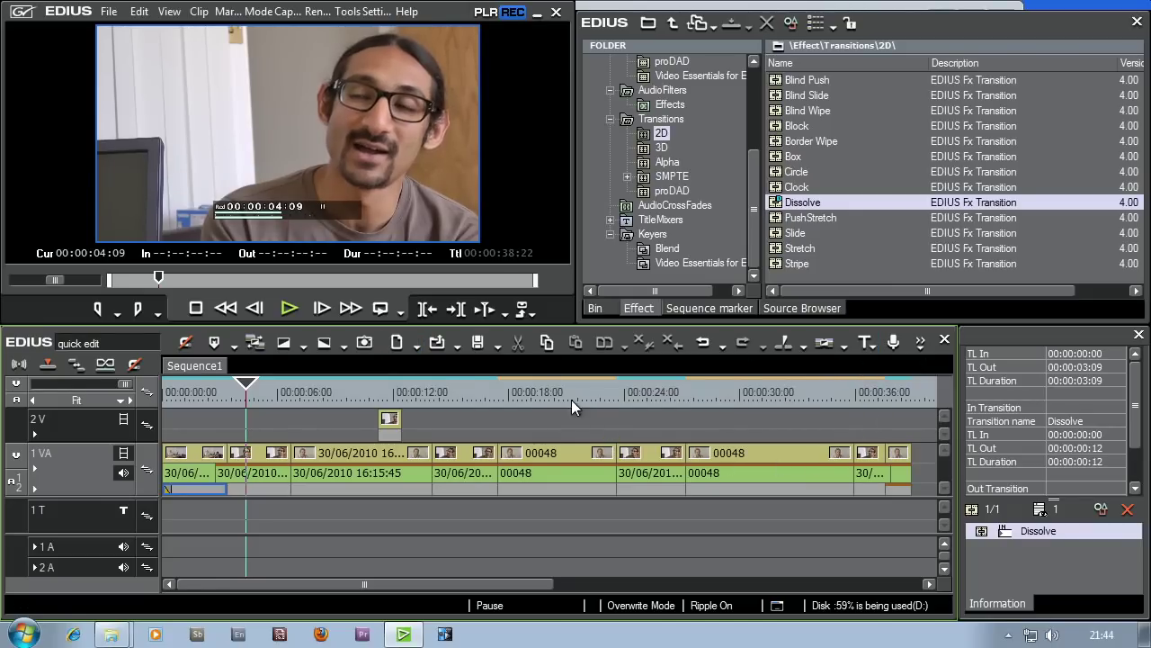
{"action": "left_click", "coordinate": [865, 343]}
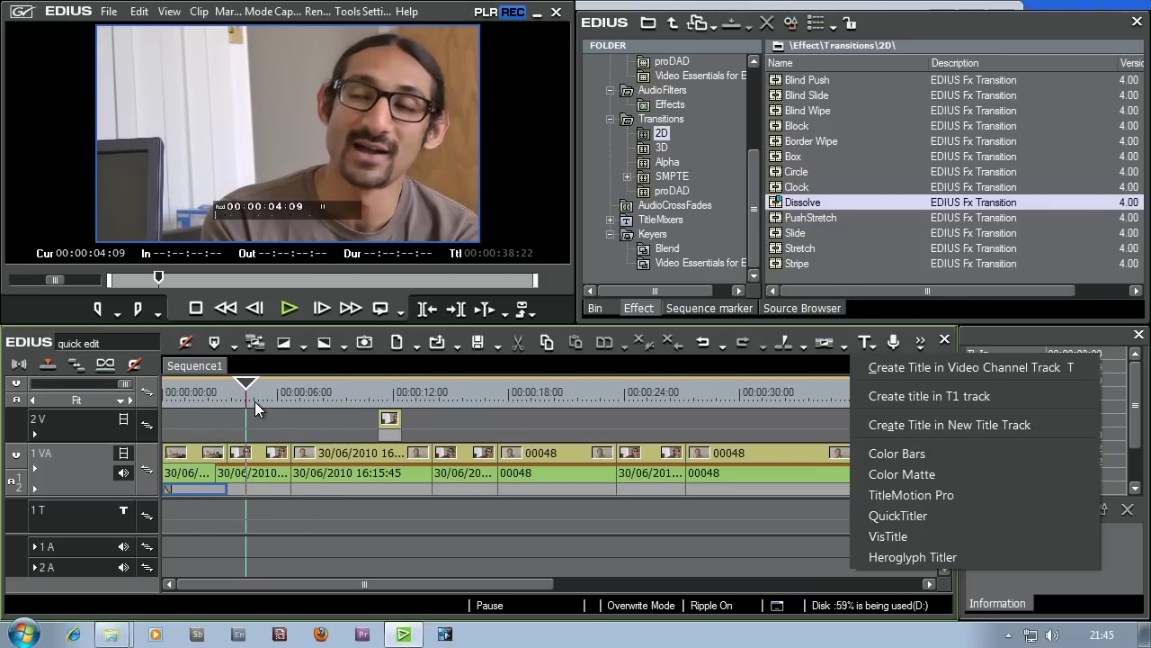
- Create a new title in the T1 track and reposition the QuickTitler window
{"action": "left_click", "coordinate": [923, 399]}
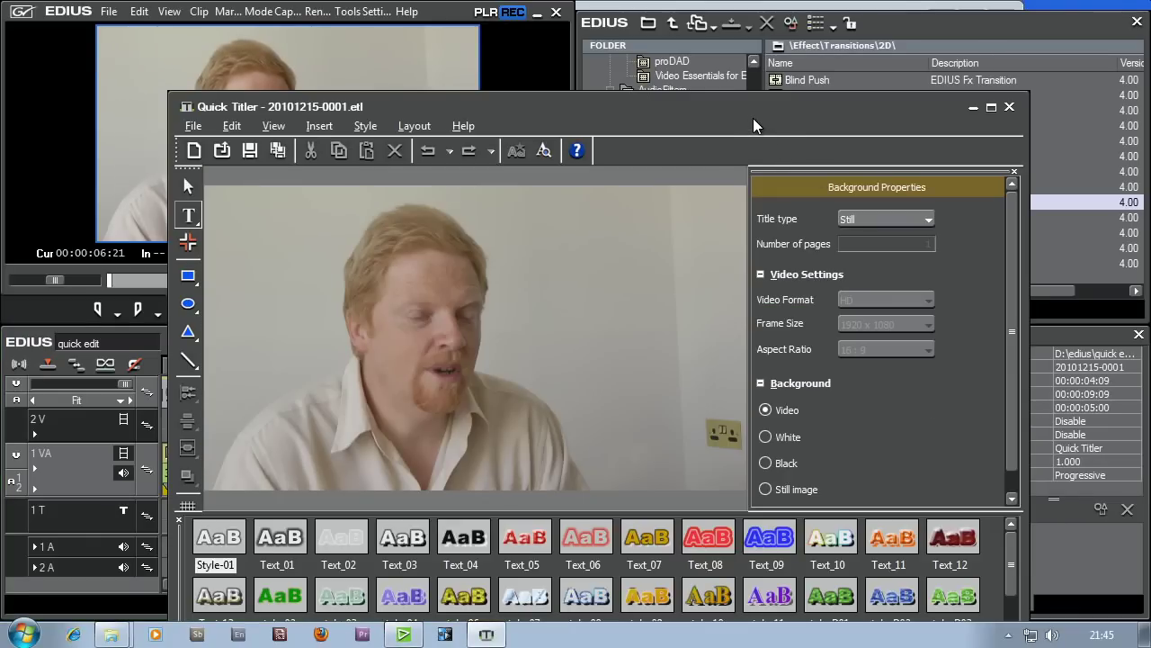
{"action": "left_click_drag", "start_coordinate": [744, 111], "coordinate": [668, 30]}
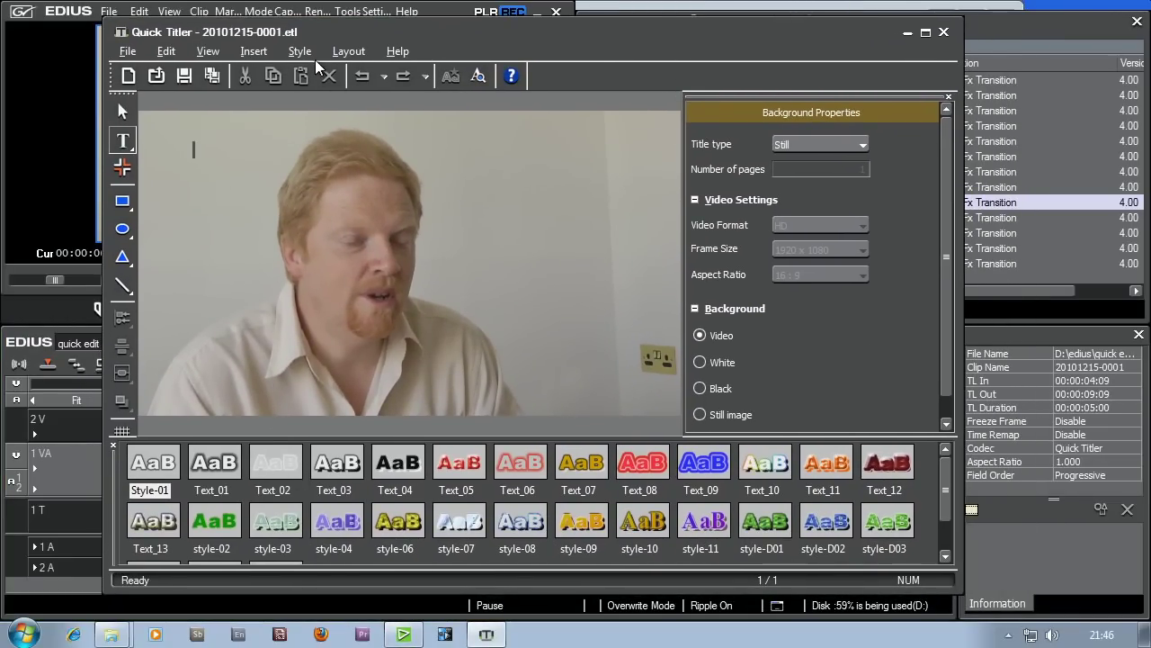
{"action": "left_click_drag", "start_coordinate": [312, 27], "coordinate": [540, 46]}
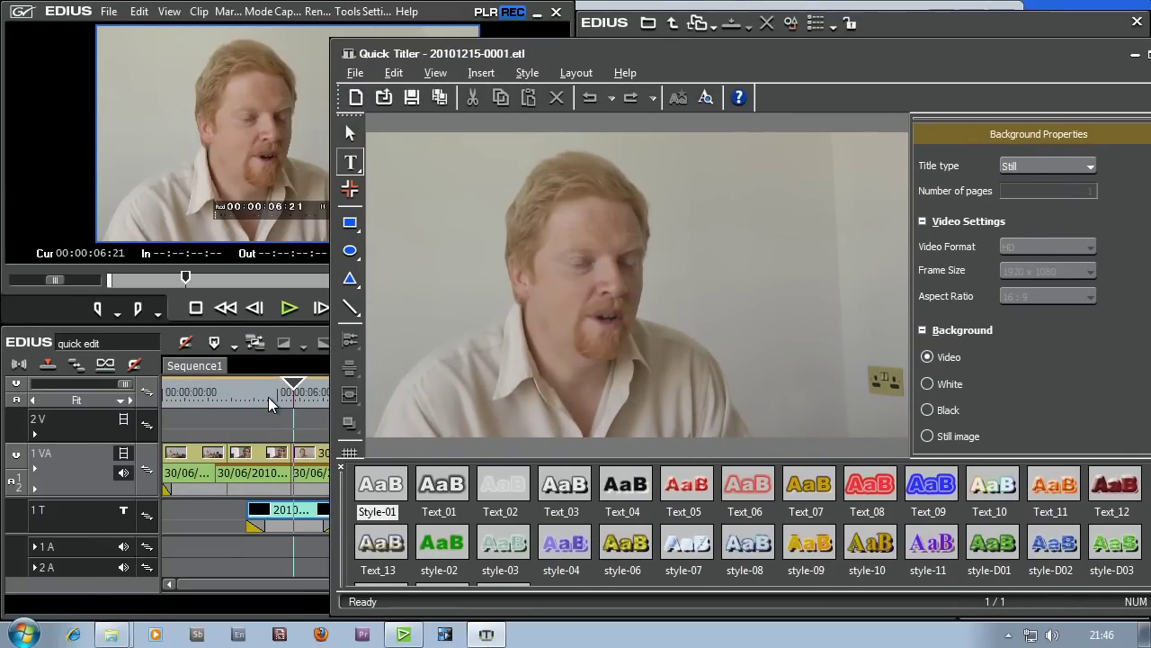
- Set the background frame to 00:00:04:12 and bring QuickTitler back in front
{"action": "left_click", "coordinate": [261, 396]}
{"action": "left_click", "coordinate": [249, 396]}
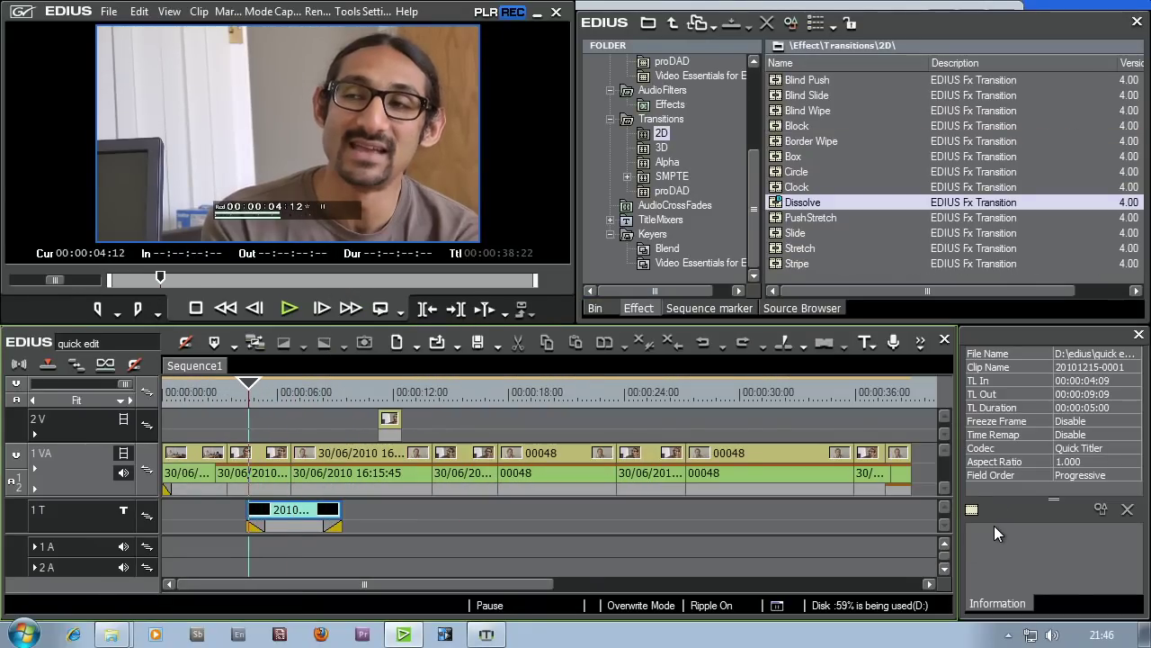
{"action": "left_click", "coordinate": [486, 634]}
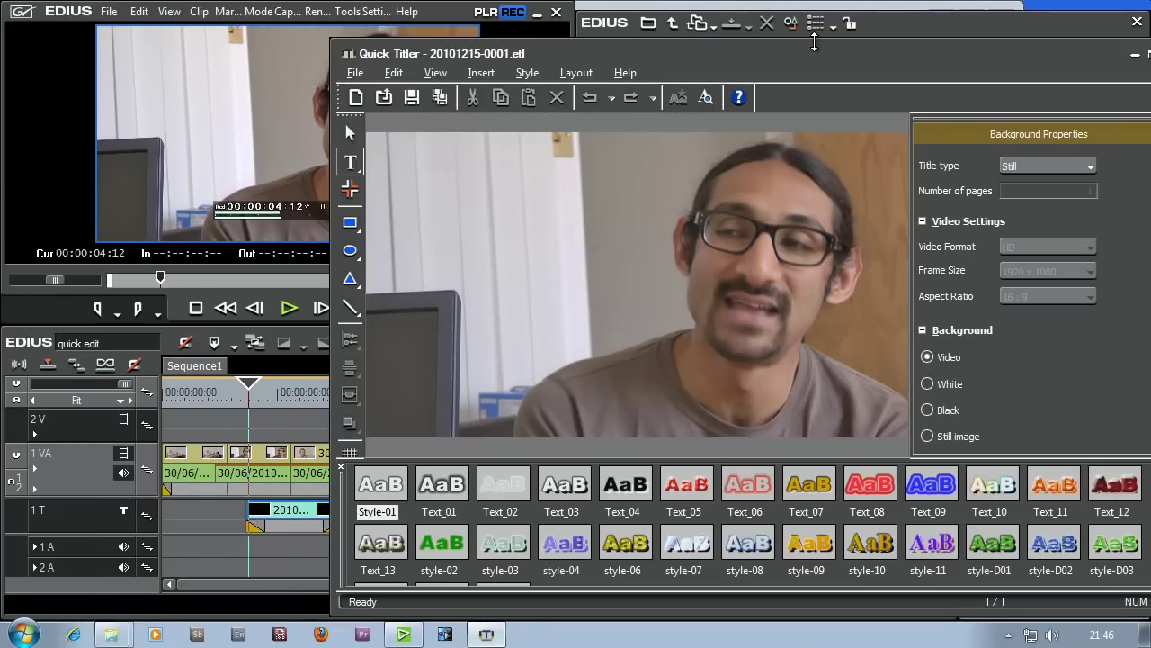
{"action": "left_click_drag", "start_coordinate": [796, 58], "coordinate": [606, 25]}
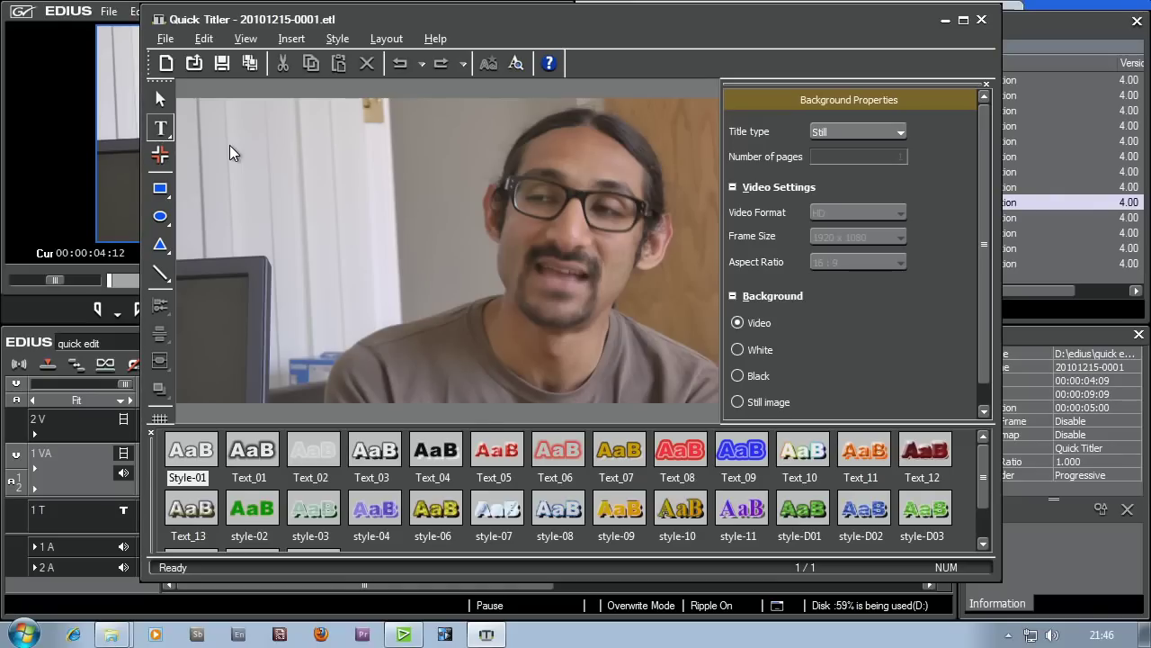
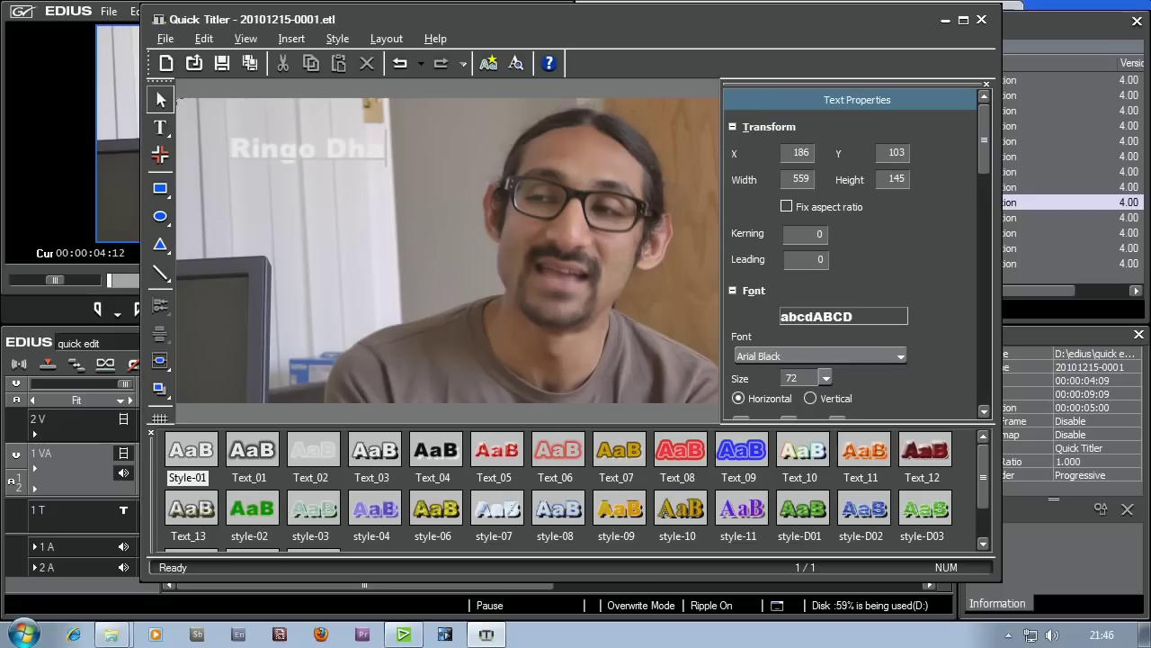
- Type the speaker's name, then 'DVC Technical' on a second line
{"action": "key", "text": "Return"}
{"action": "type", "text": "DVC Technical"}
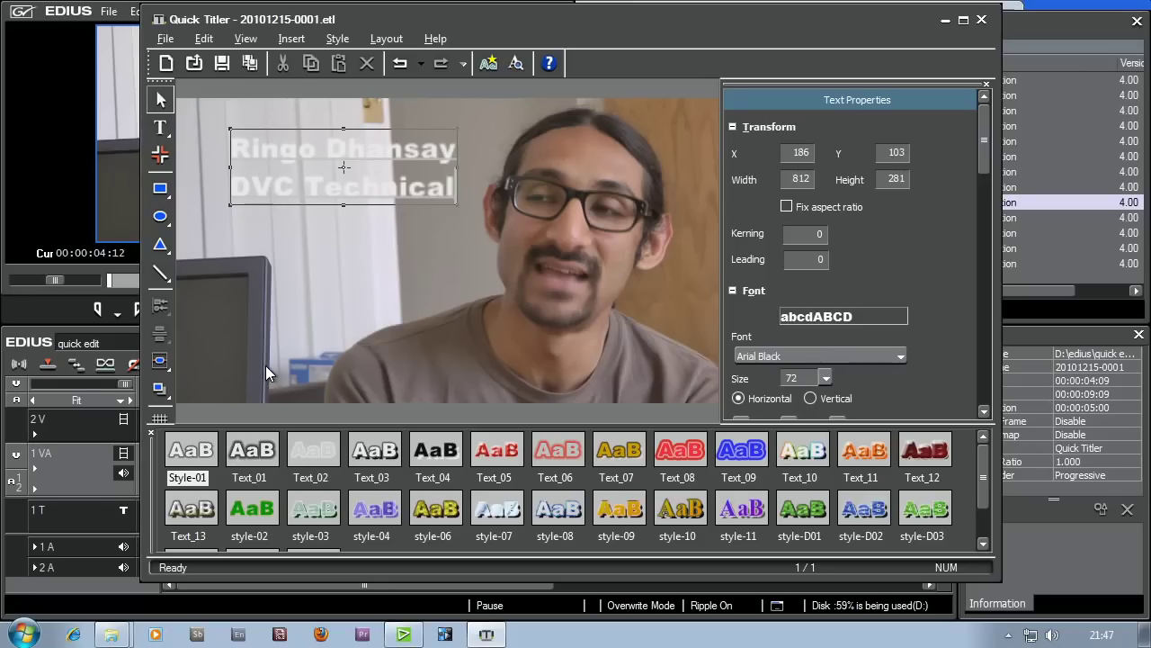
- Move the two-line text down to the lower left and render it at full quality
{"action": "left_click", "coordinate": [161, 99]}
{"action": "left_click_drag", "start_coordinate": [310, 193], "coordinate": [294, 336]}
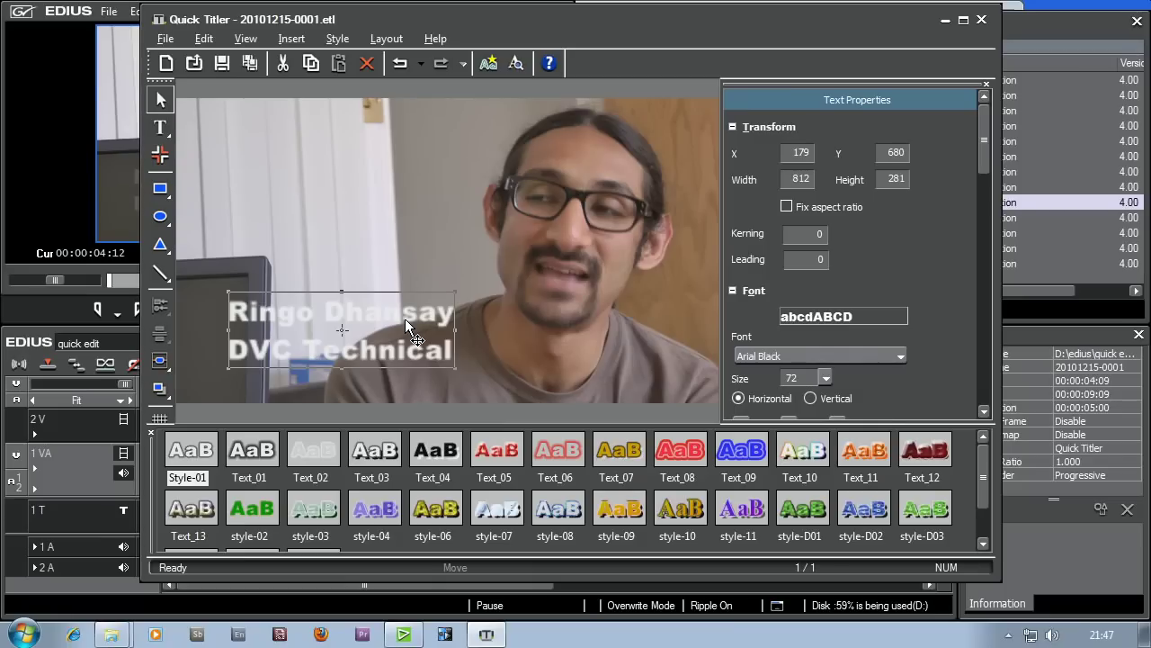
{"action": "key", "text": "F3"}
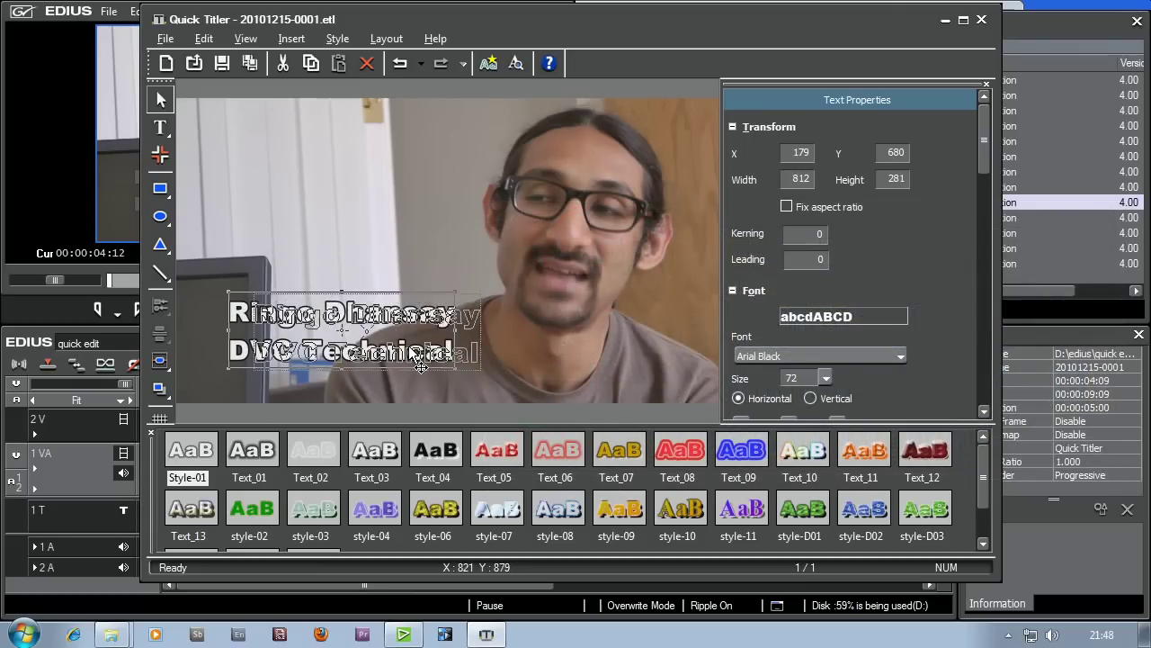
- Nudge the title slightly and enlarge the QuickTitler window
{"action": "left_click_drag", "start_coordinate": [398, 342], "coordinate": [399, 341]}
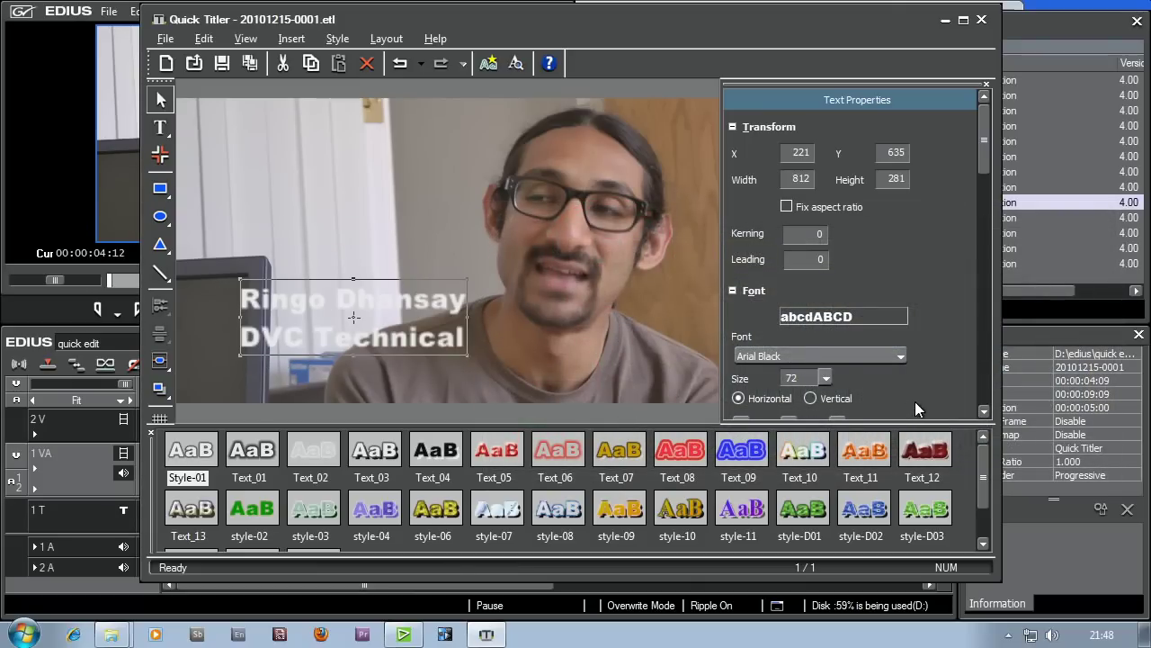
{"action": "left_click_drag", "start_coordinate": [464, 19], "coordinate": [449, 13]}
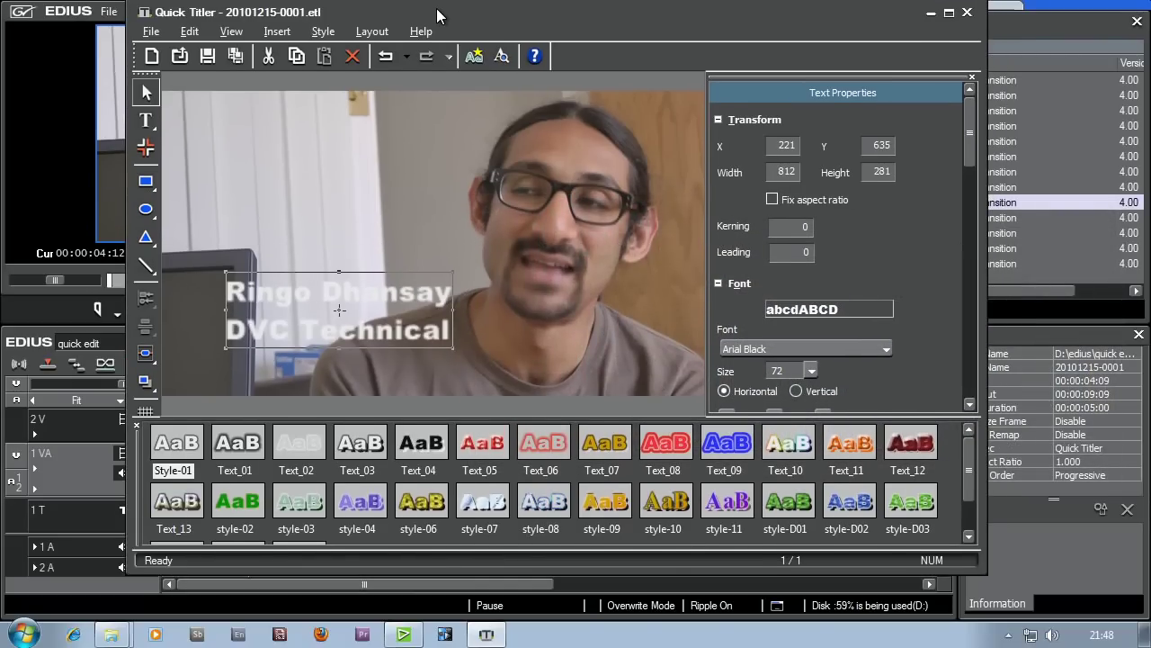
{"action": "left_click_drag", "start_coordinate": [979, 572], "coordinate": [1026, 613]}
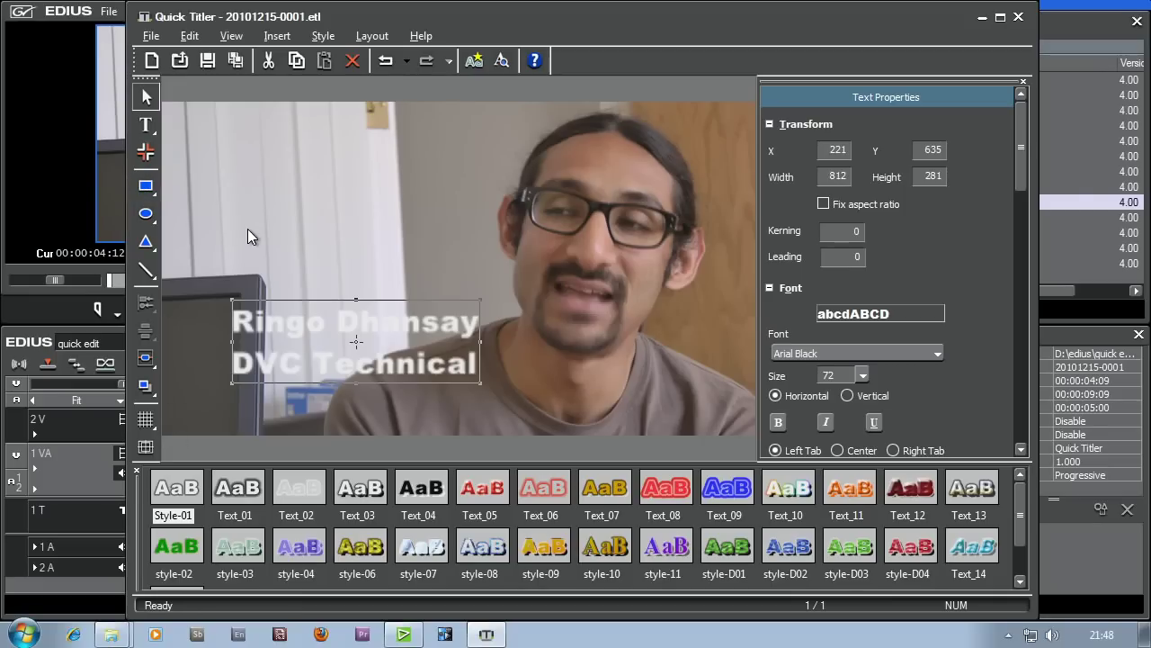
- Show the title-safe guides and place the text block lower-left at X 183, Y 729
{"action": "left_click_drag", "start_coordinate": [340, 331], "coordinate": [258, 390]}
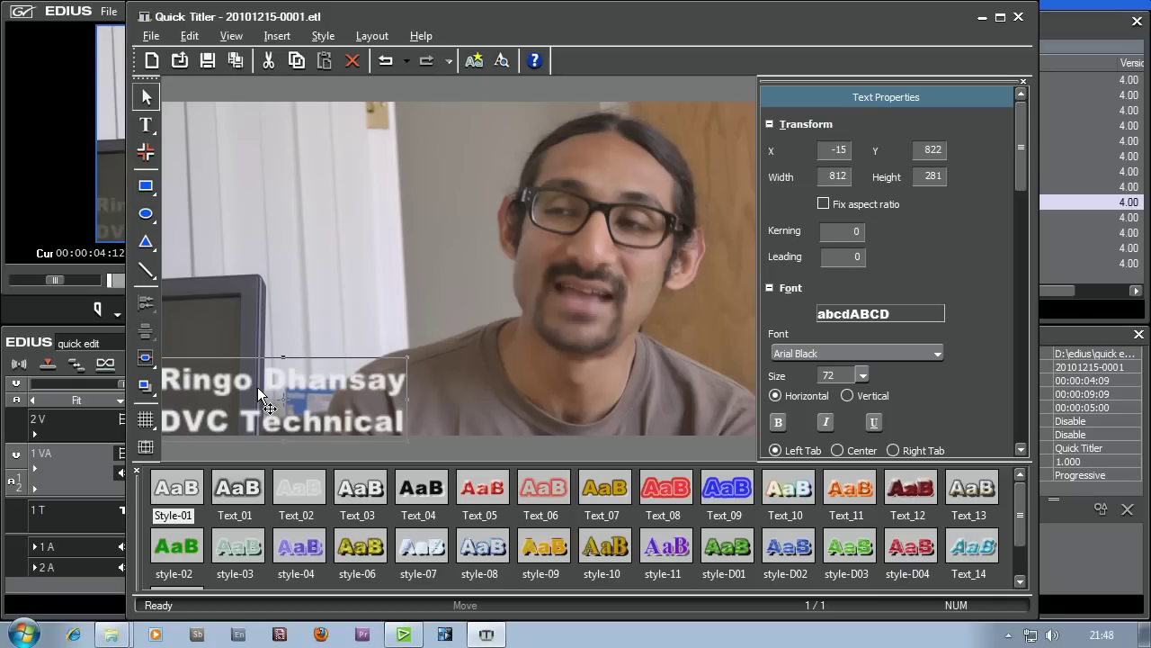
{"action": "left_click_drag", "start_coordinate": [260, 396], "coordinate": [377, 350]}
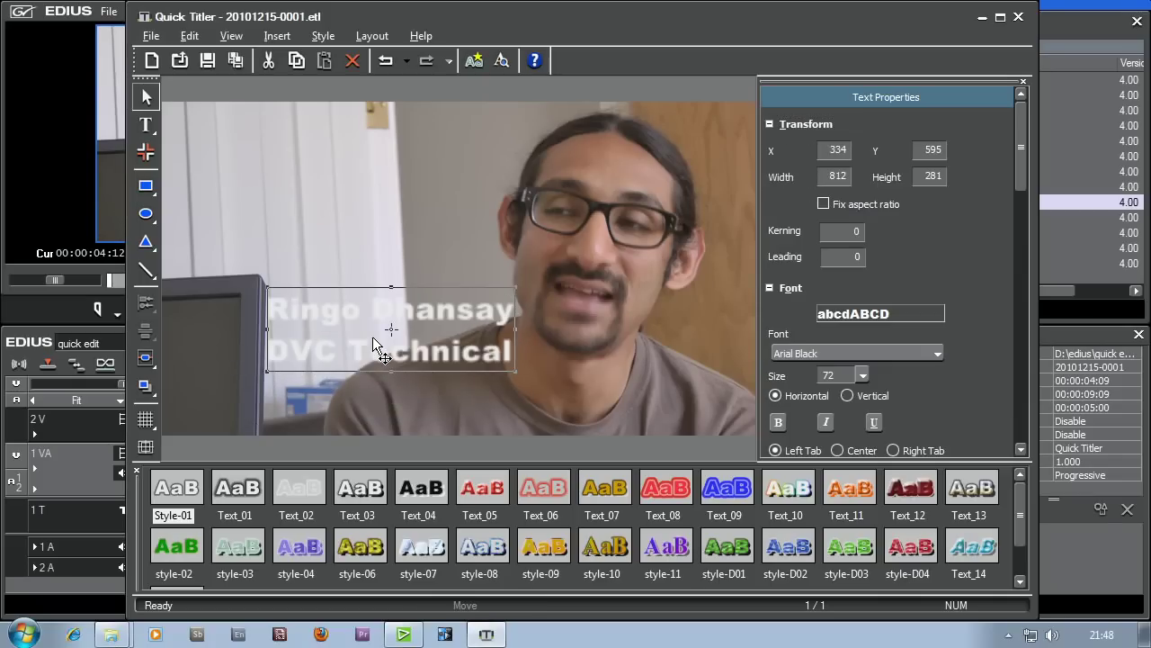
{"action": "left_click", "coordinate": [145, 449]}
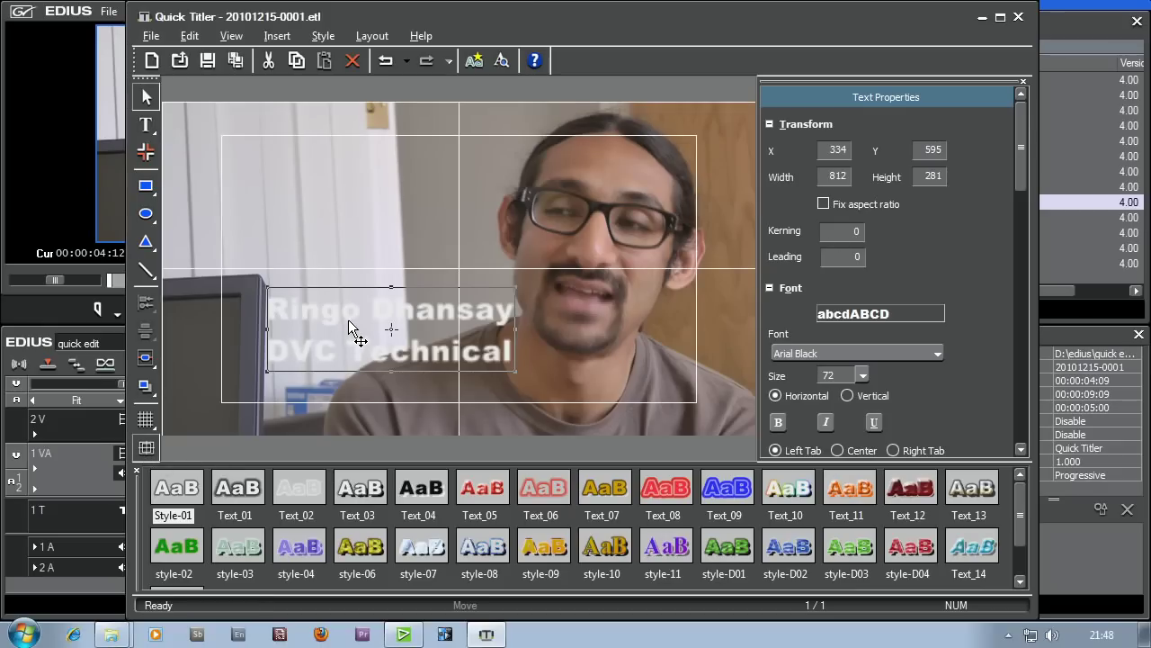
{"action": "left_click_drag", "start_coordinate": [368, 321], "coordinate": [324, 362]}
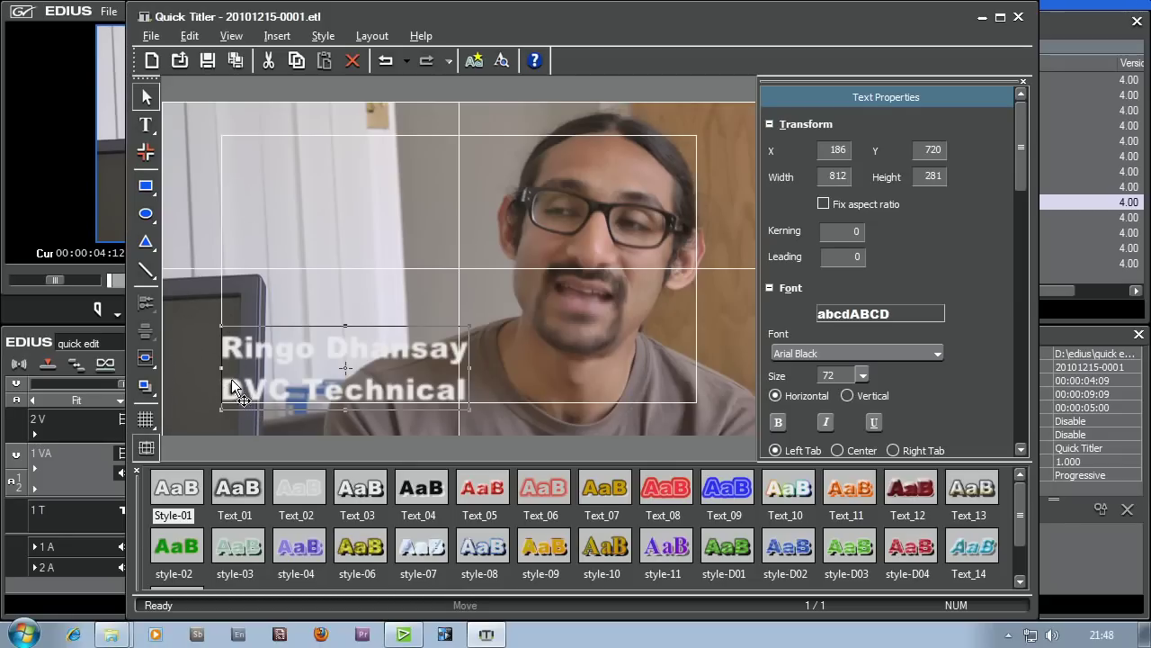
{"action": "left_click_drag", "start_coordinate": [390, 385], "coordinate": [389, 387]}
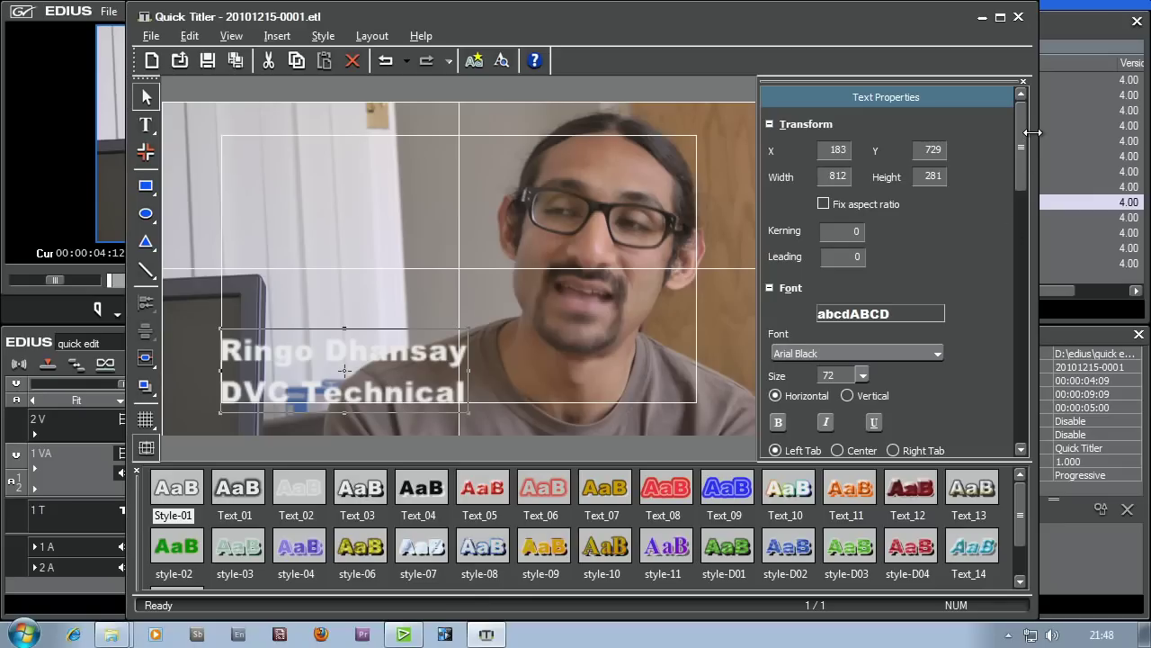
{"action": "left_click_drag", "start_coordinate": [1023, 139], "coordinate": [1002, 194]}
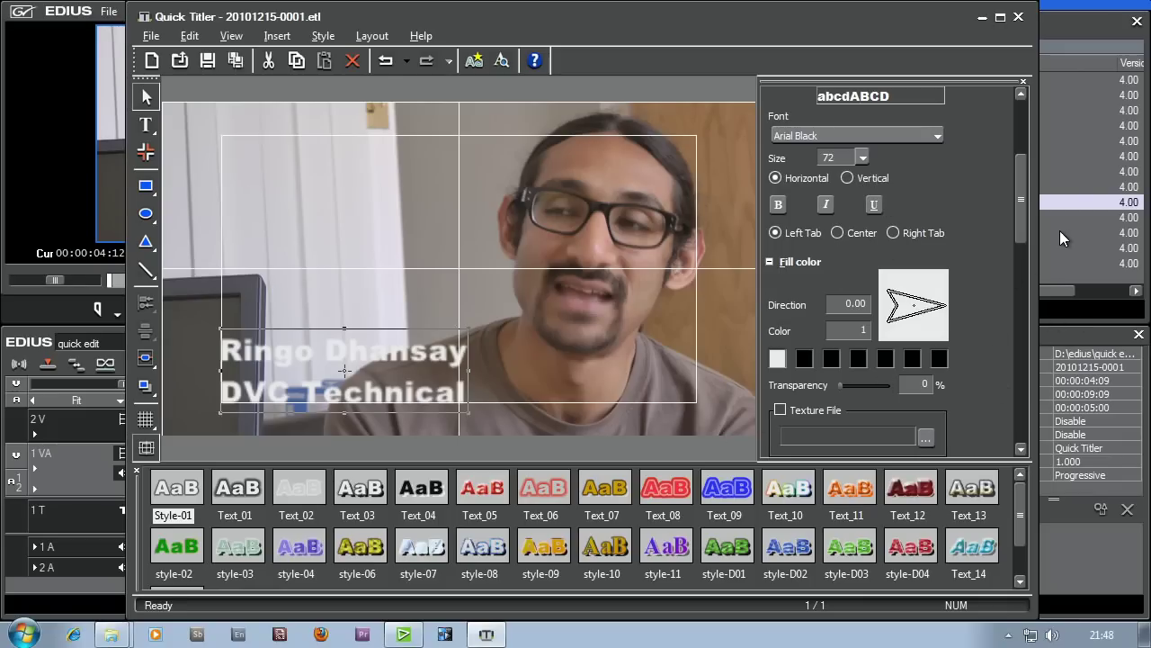
- Set Leading to -31 to tighten the two lines, with the block at Y 755
{"action": "left_click_drag", "start_coordinate": [1022, 221], "coordinate": [1025, 167]}
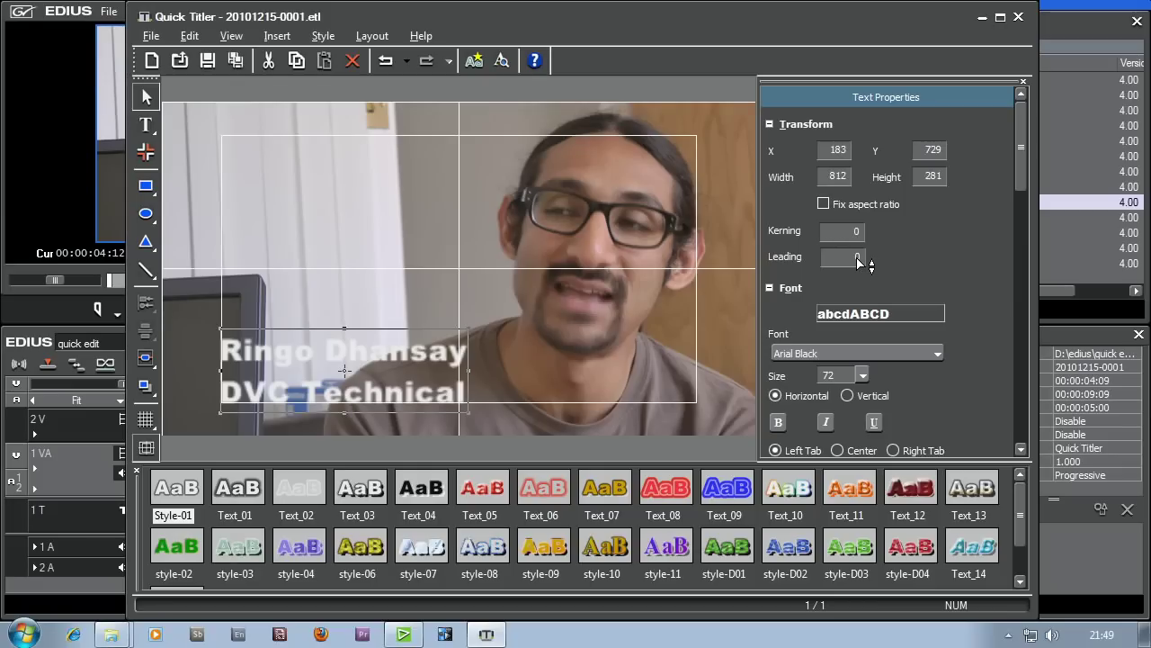
{"action": "mouse_move", "coordinate": [859, 261]}
{"action": "left_mouse_down"}
{"action": "mouse_move", "coordinate": [869, 306]}
{"action": "mouse_move", "coordinate": [861, 260]}
{"action": "left_mouse_up"}
{"action": "left_click_drag", "start_coordinate": [859, 260], "coordinate": [847, 309]}
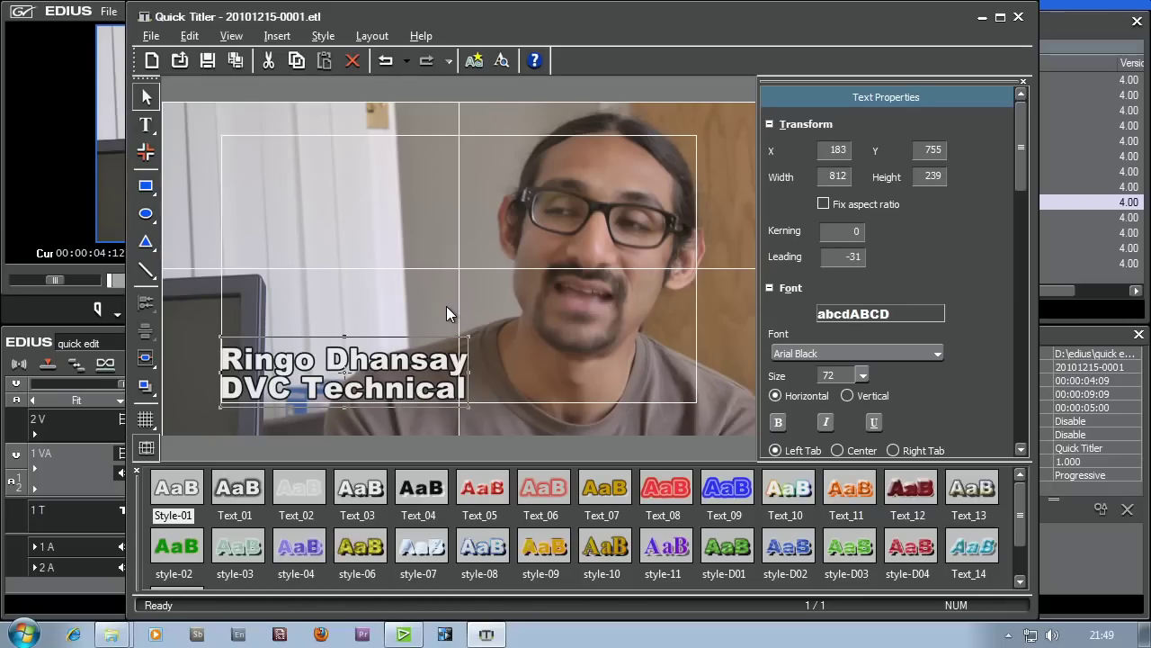
- Save the title when closing QuickTitler, keeping the clip on 1 T from 00:00:04:09 to 00:00:09:09
{"action": "left_click", "coordinate": [1019, 18]}
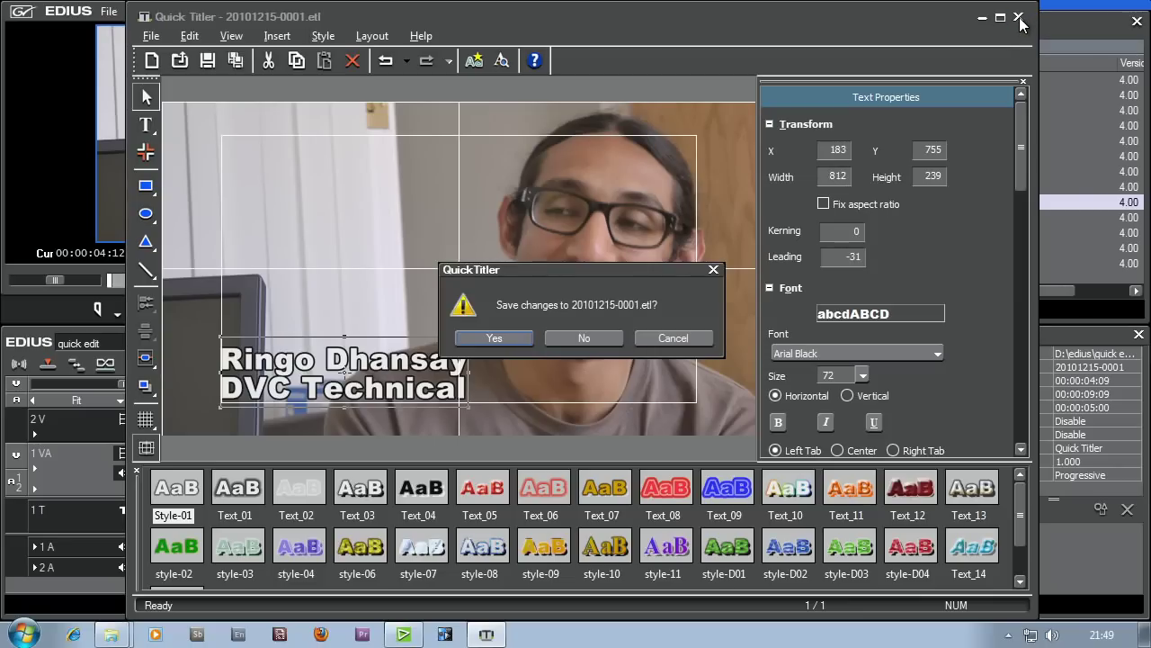
{"action": "left_click", "coordinate": [491, 341]}
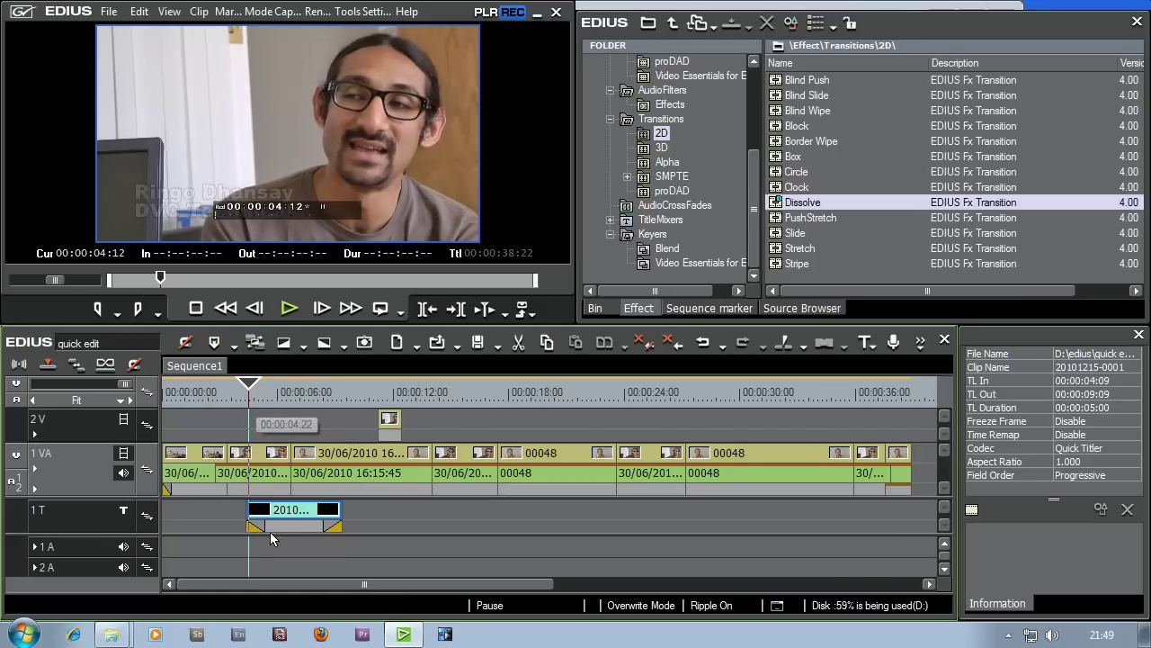
{"action": "left_click", "coordinate": [61, 521]}
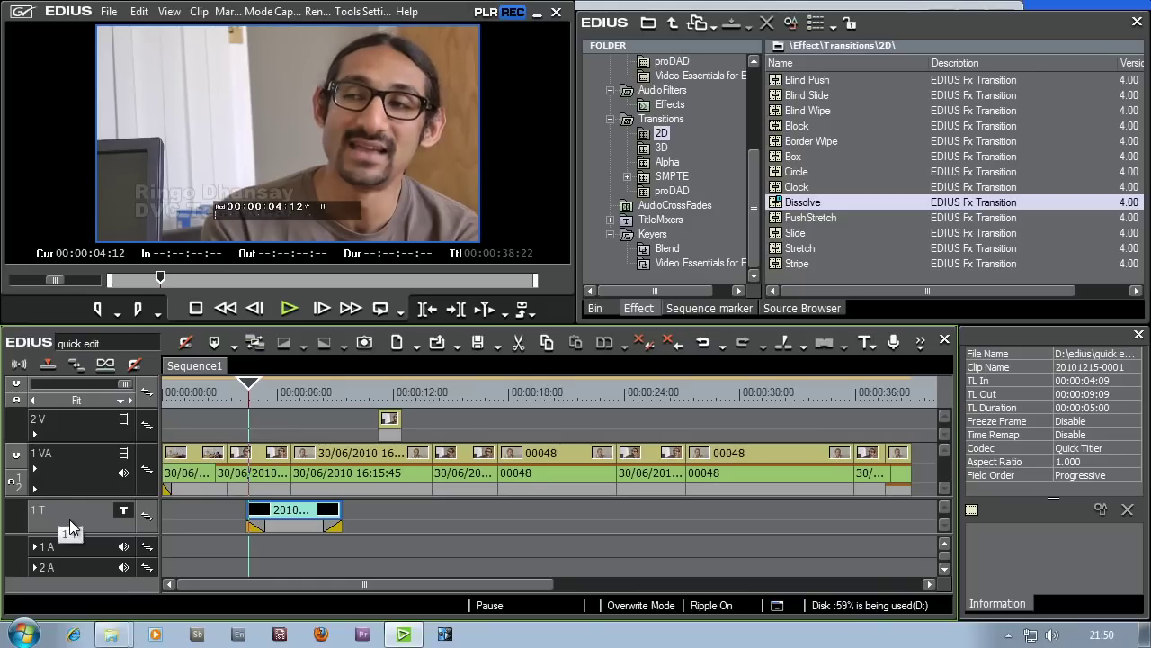
{"action": "left_click_drag", "start_coordinate": [272, 520], "coordinate": [263, 434]}
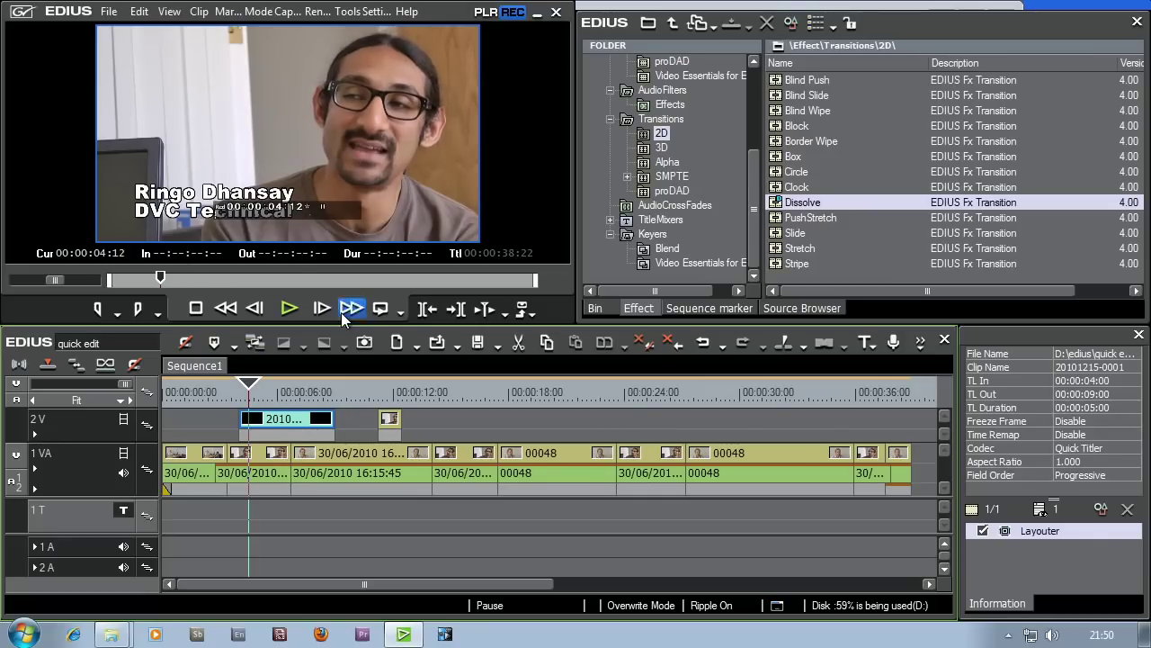
{"action": "left_click", "coordinate": [699, 350]}
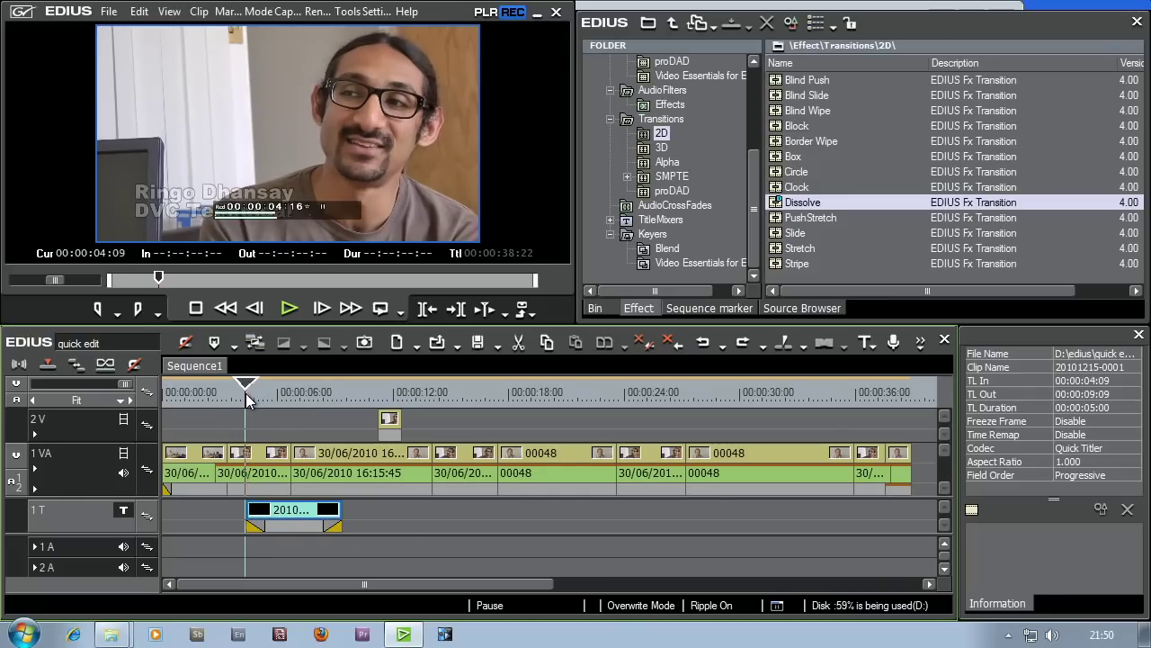
- Move the title clip to start at 00:00:03:16 and trim its end to about 00:00:06:20
{"action": "left_click_drag", "start_coordinate": [250, 395], "coordinate": [293, 405]}
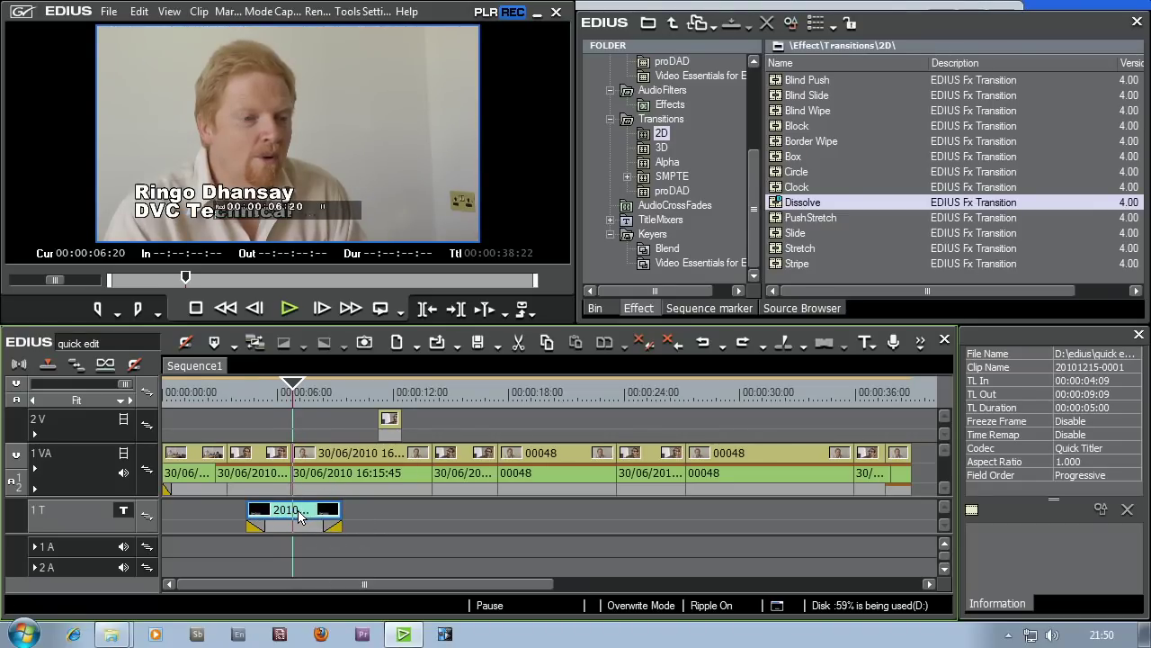
{"action": "left_click_drag", "start_coordinate": [299, 515], "coordinate": [276, 514]}
{"action": "left_click_drag", "start_coordinate": [225, 396], "coordinate": [290, 398]}
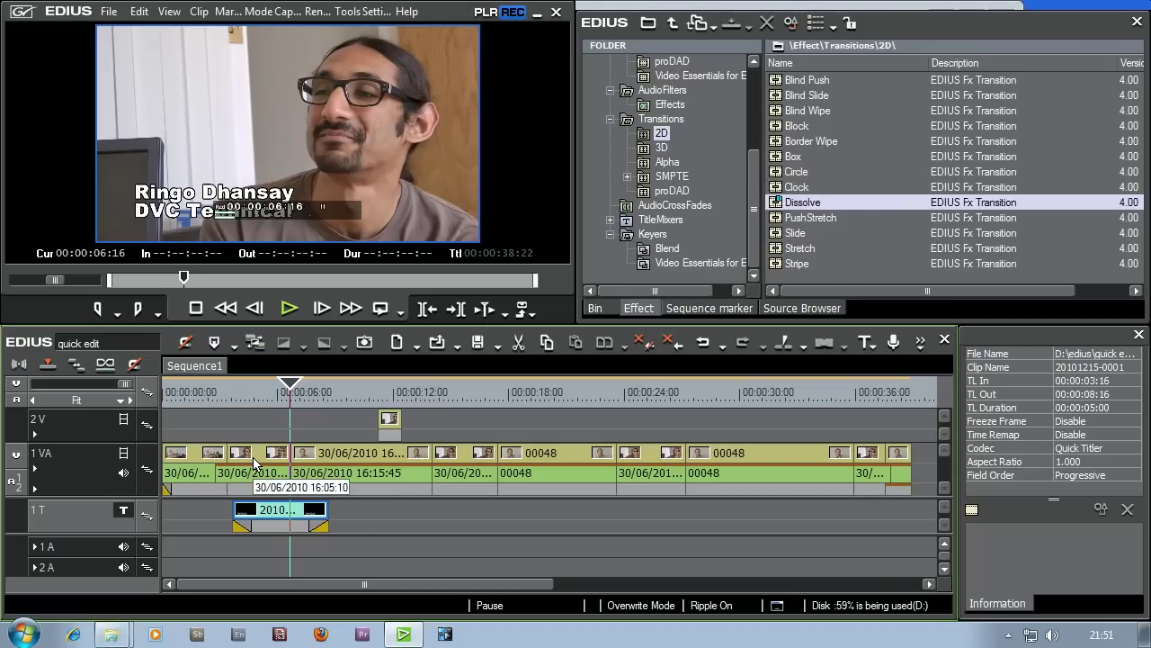
{"action": "left_click", "coordinate": [326, 518]}
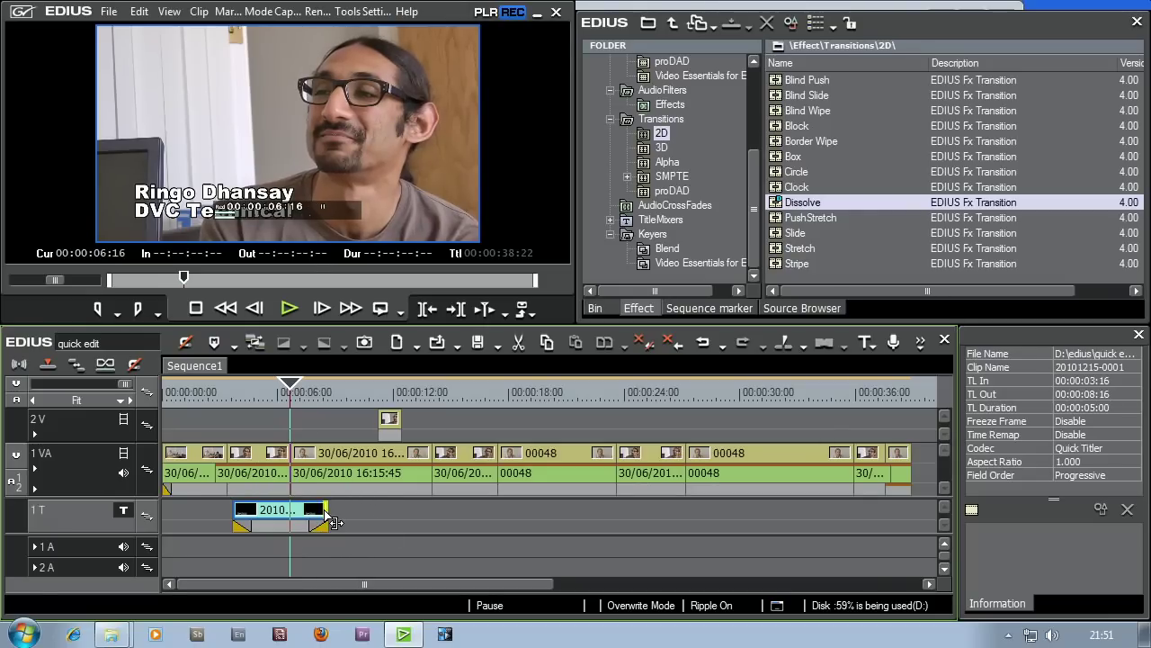
{"action": "left_click_drag", "start_coordinate": [327, 519], "coordinate": [290, 518]}
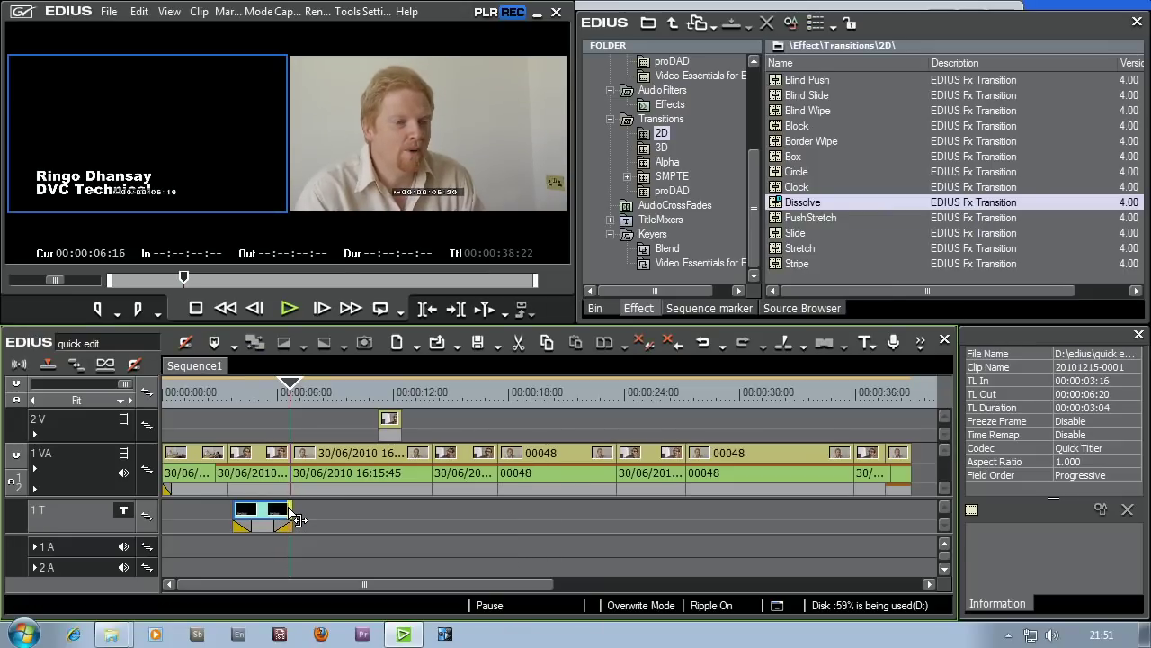
{"action": "left_click", "coordinate": [208, 396]}
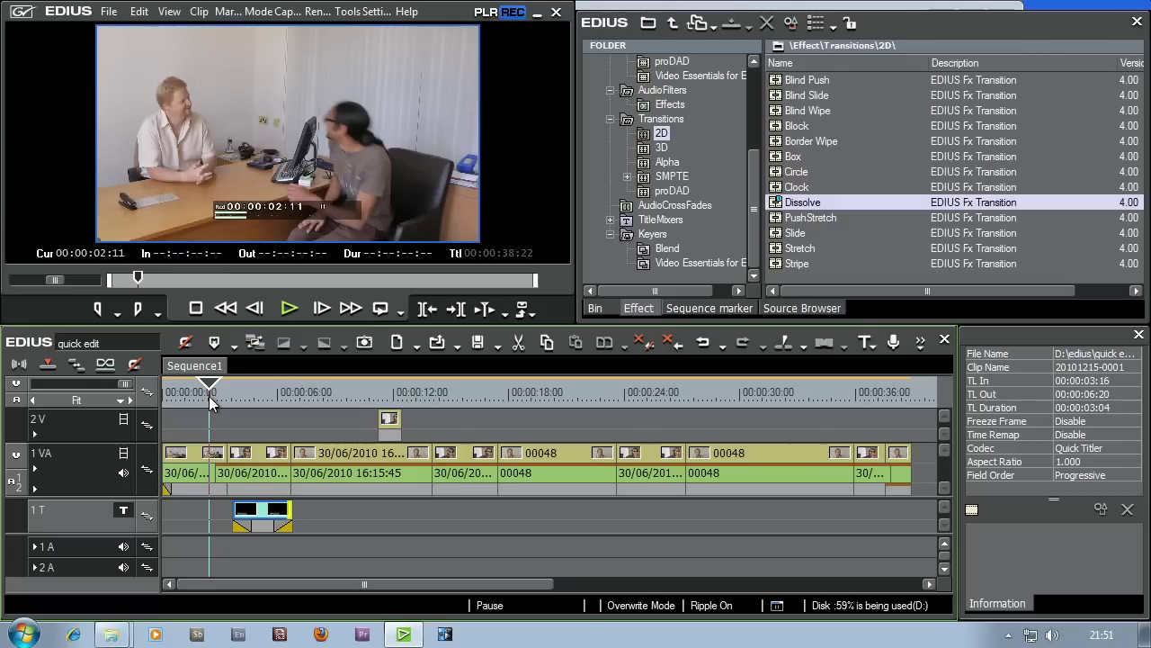
{"action": "left_click", "coordinate": [291, 307]}
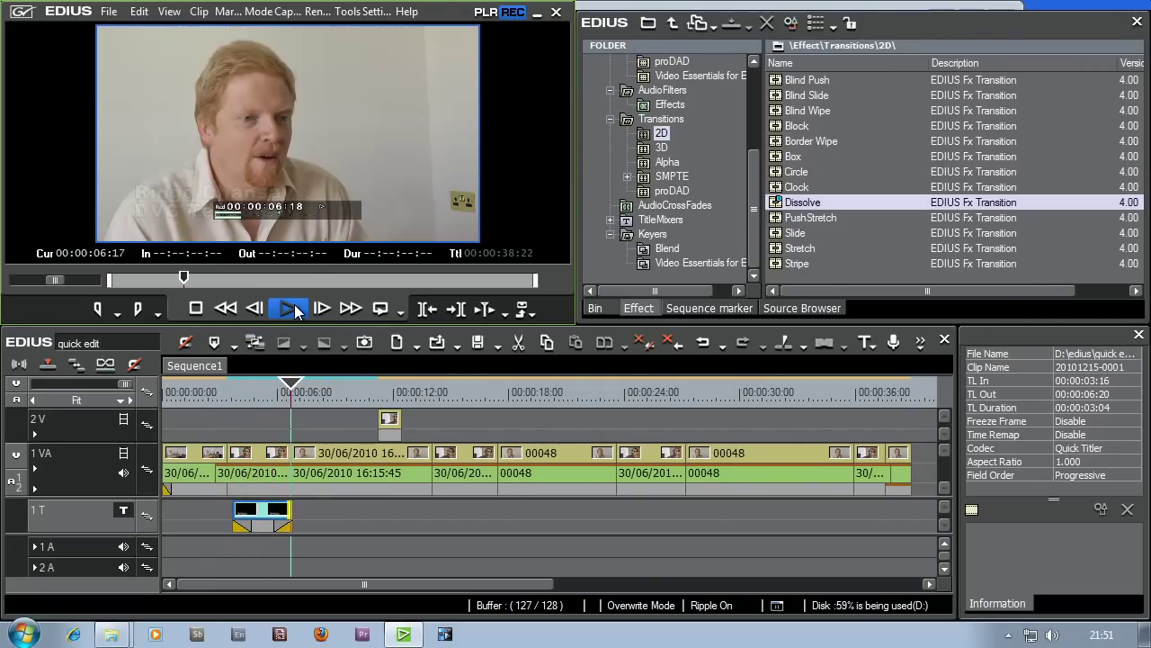
{"action": "left_click", "coordinate": [274, 396]}
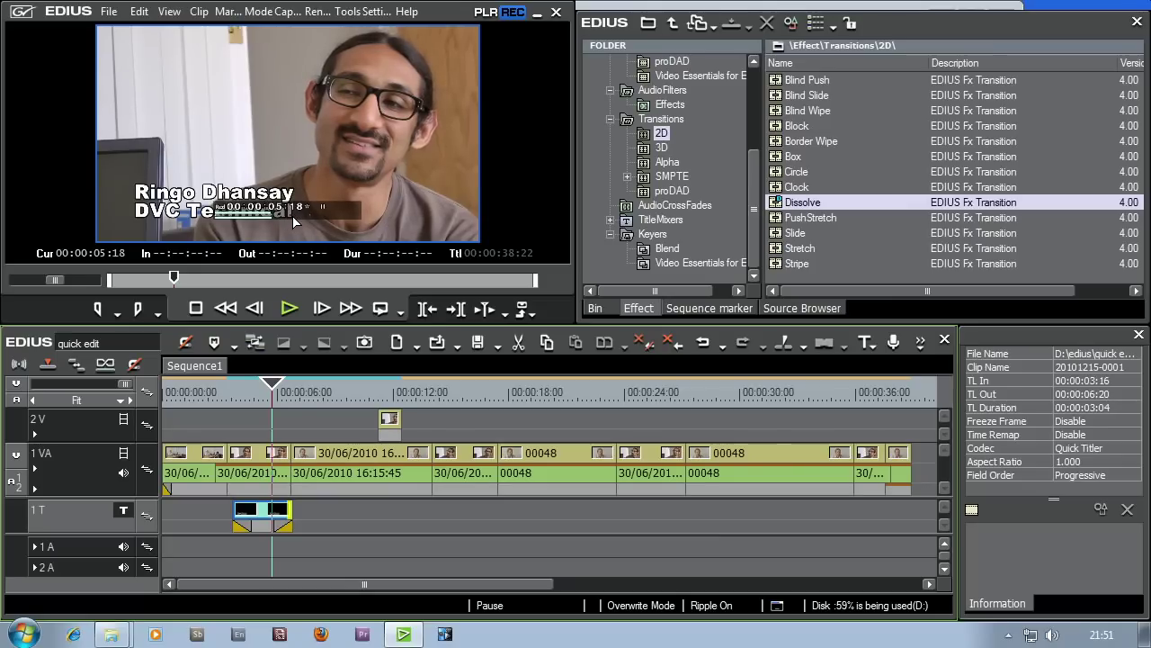
- Turn off the On Screen Display Status timecode overlay in the preview
{"action": "left_click", "coordinate": [169, 13]}
{"action": "mouse_move", "coordinate": [259, 402]}
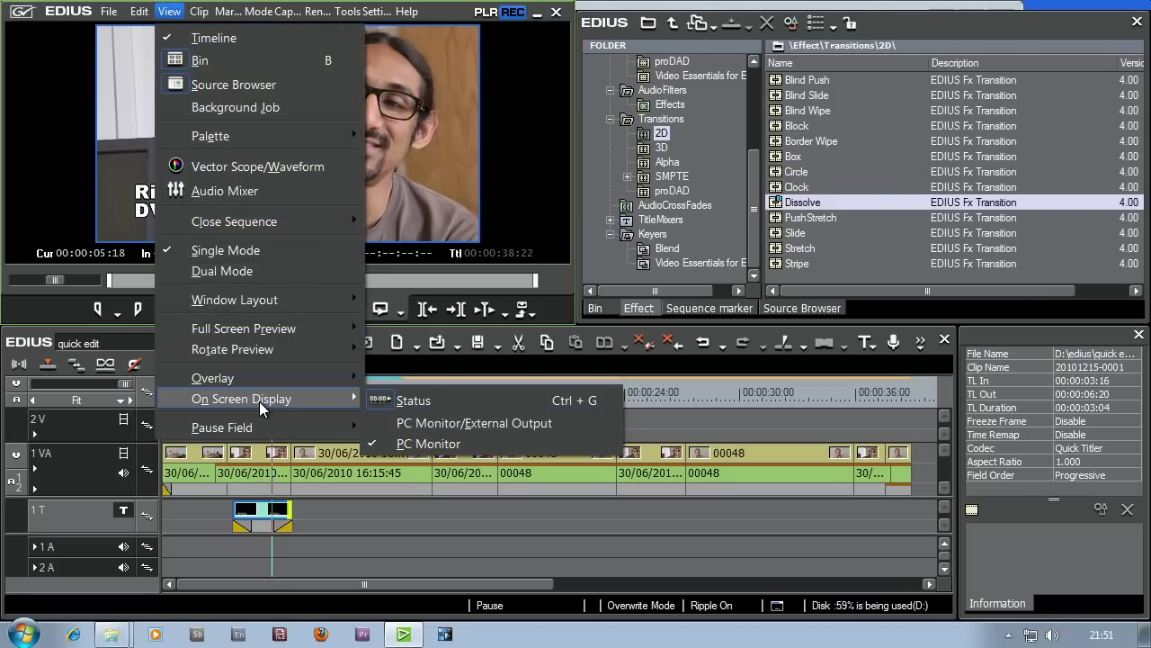
{"action": "left_click", "coordinate": [404, 402]}
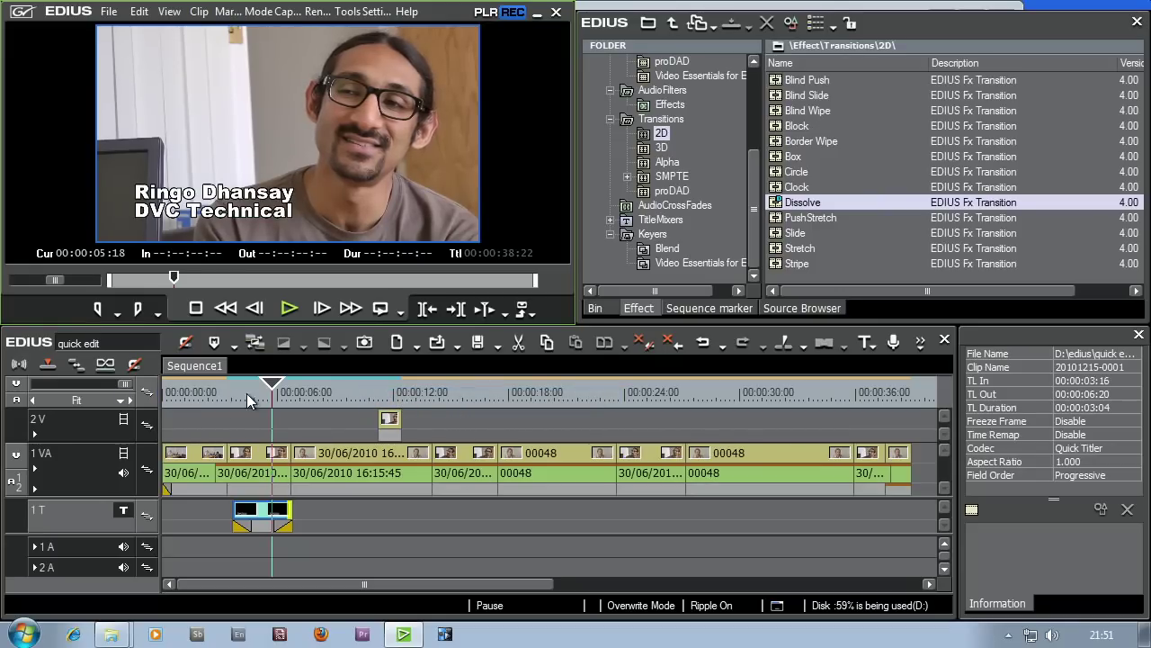
{"action": "left_click", "coordinate": [169, 11]}
{"action": "mouse_move", "coordinate": [230, 403]}
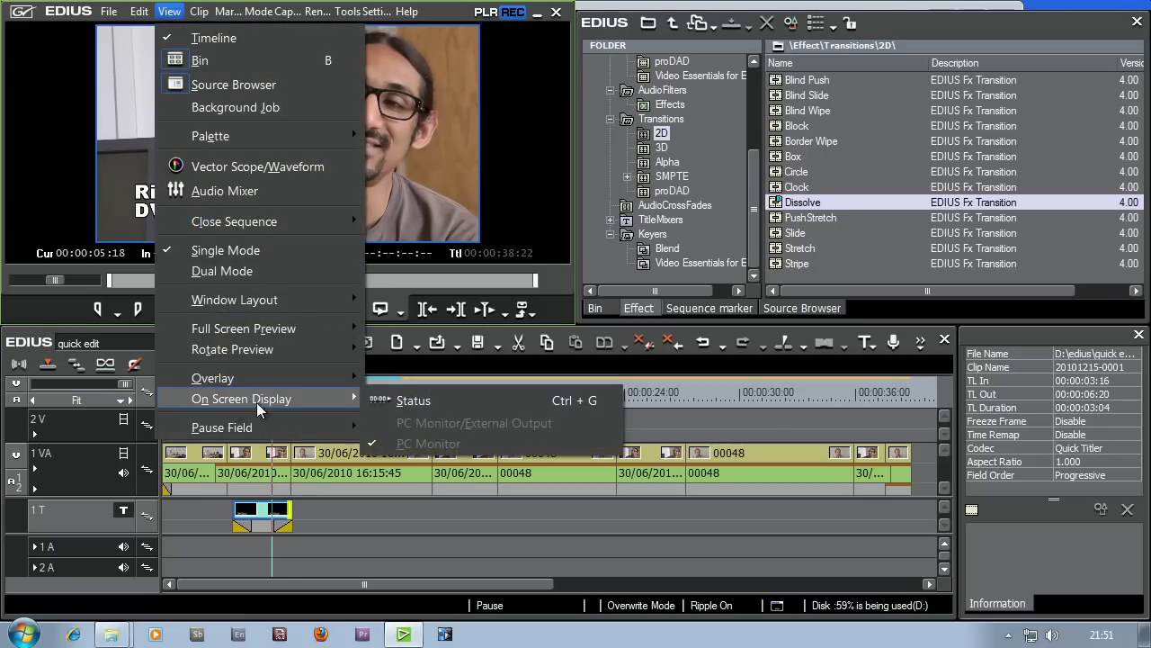
{"action": "left_click", "coordinate": [413, 401]}
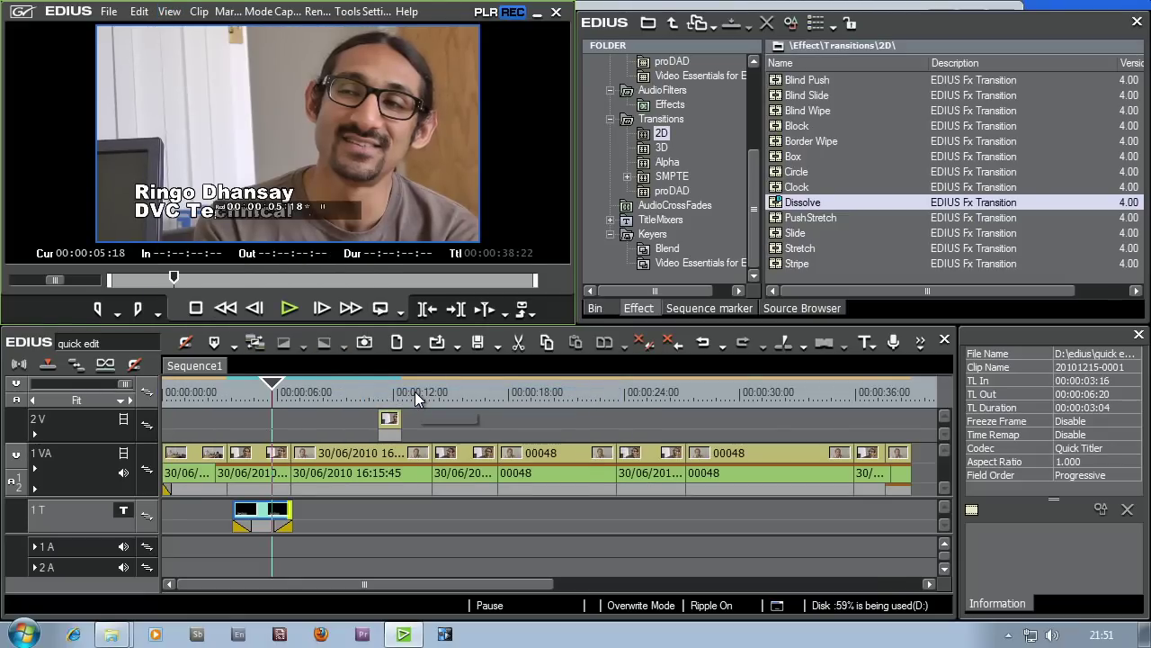
{"action": "left_click", "coordinate": [173, 12]}
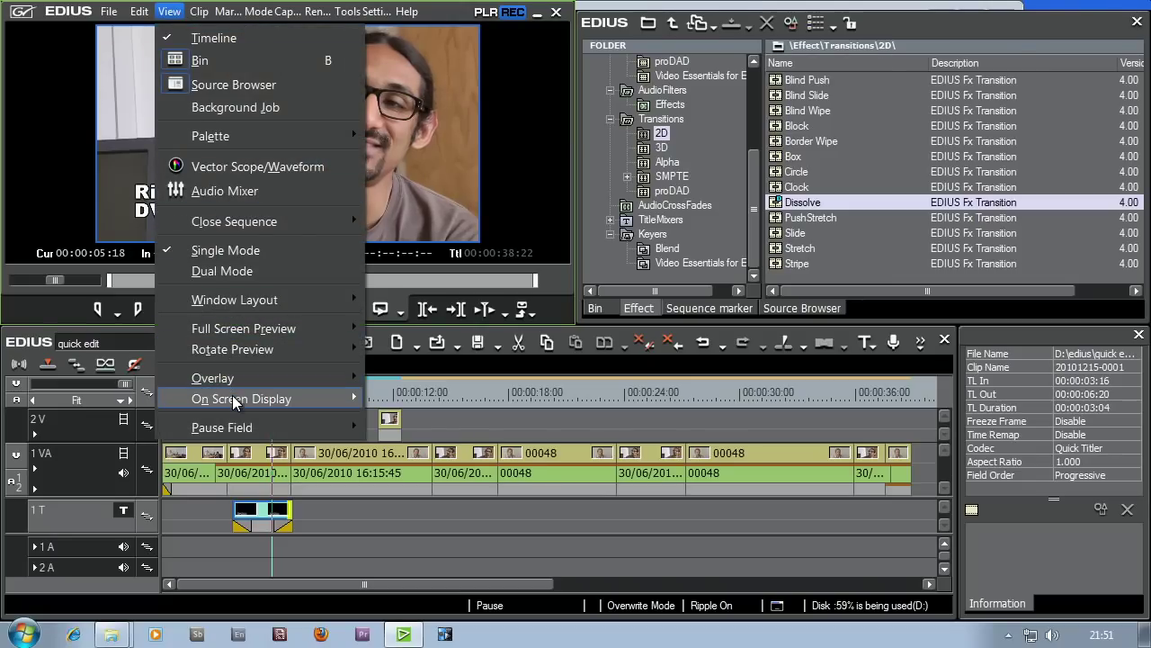
{"action": "mouse_move", "coordinate": [235, 400]}
{"action": "left_click", "coordinate": [413, 401]}
- Play back from about 00:00:03 to review the clean two-line caption
{"action": "left_click", "coordinate": [227, 394]}
{"action": "left_click", "coordinate": [294, 310]}
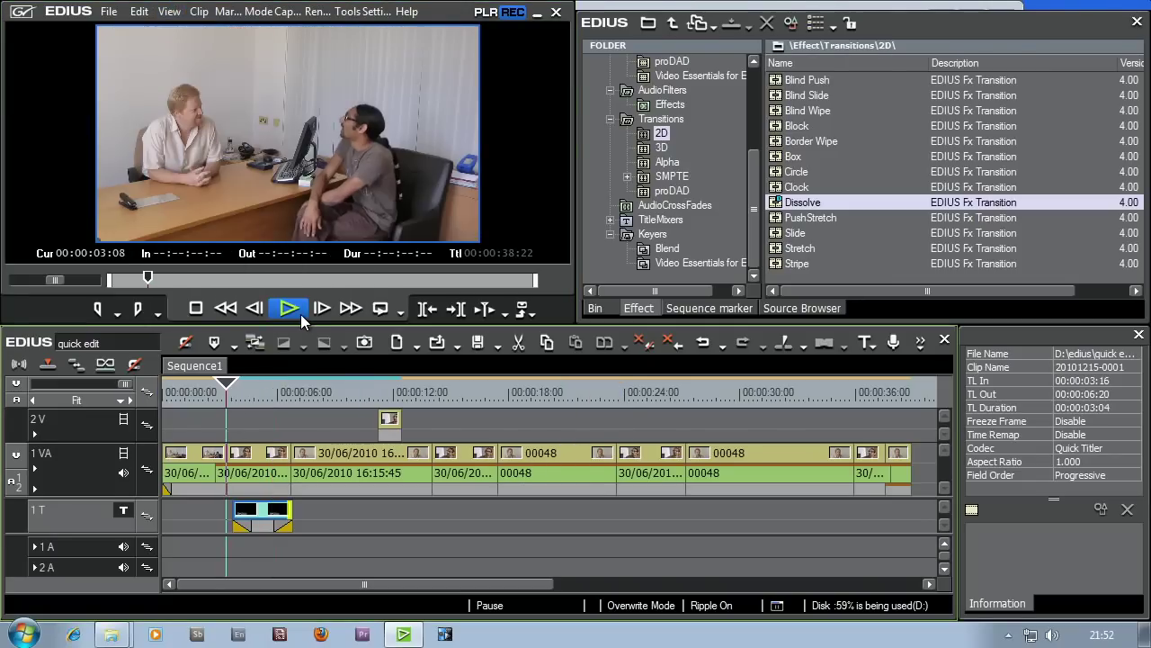
{"action": "left_click_drag", "start_coordinate": [281, 394], "coordinate": [296, 400]}
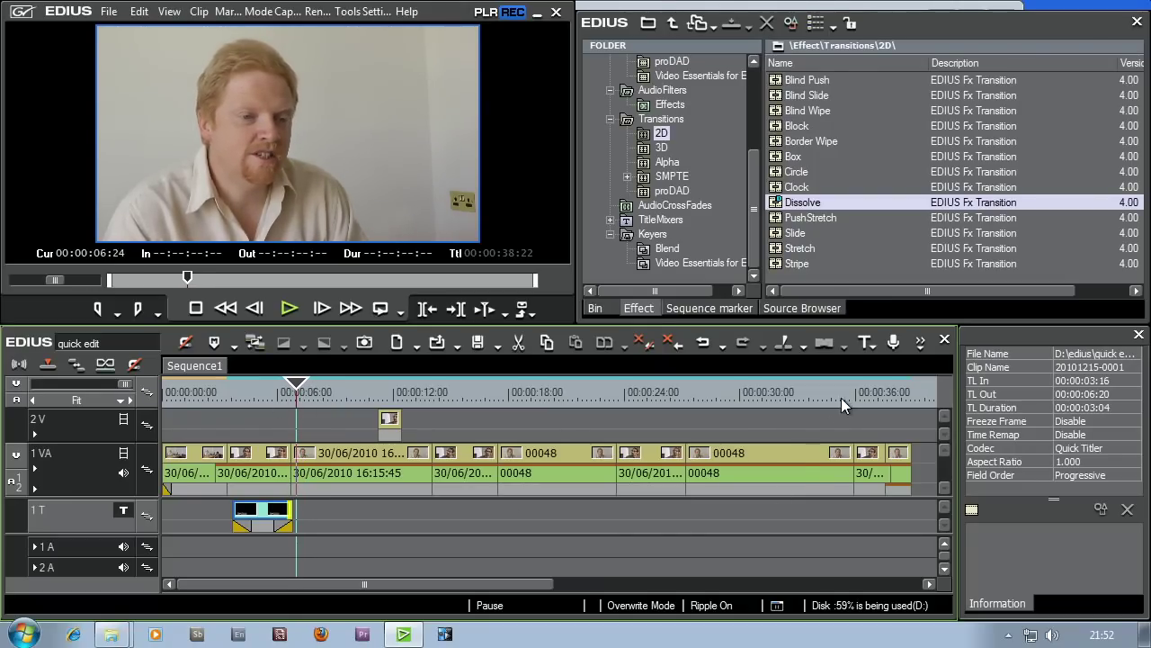
- Create a second title on T1 and type the person's name, correcting the misspelt surname
{"action": "left_click", "coordinate": [862, 346]}
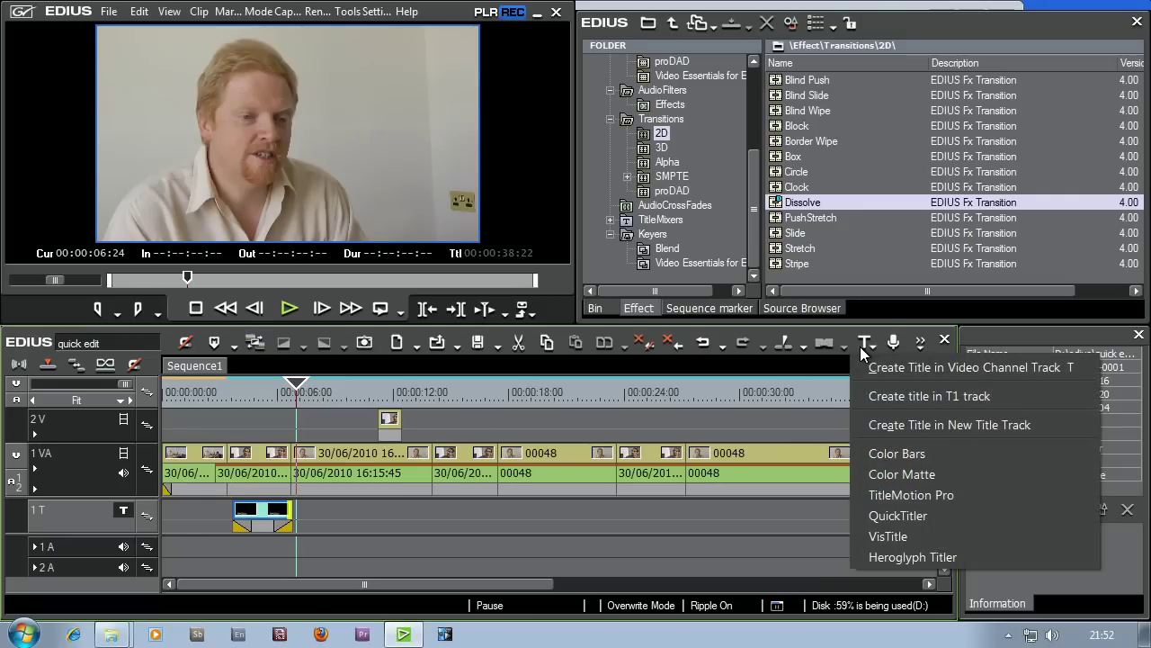
{"action": "left_click", "coordinate": [883, 395]}
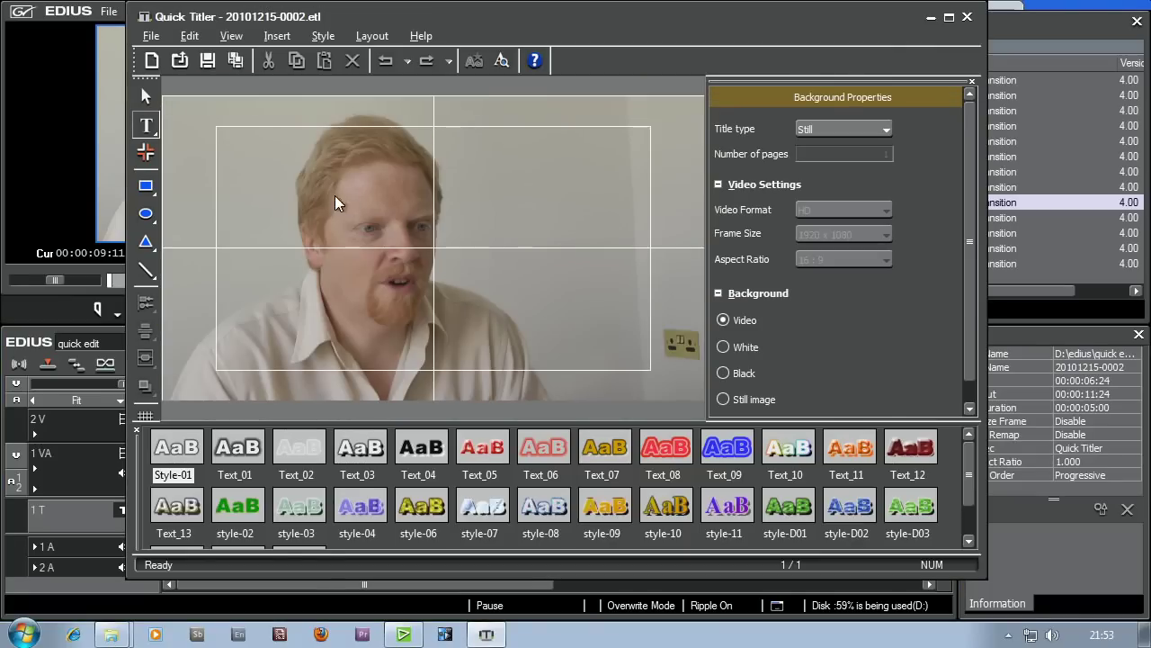
{"action": "left_click", "coordinate": [240, 223]}
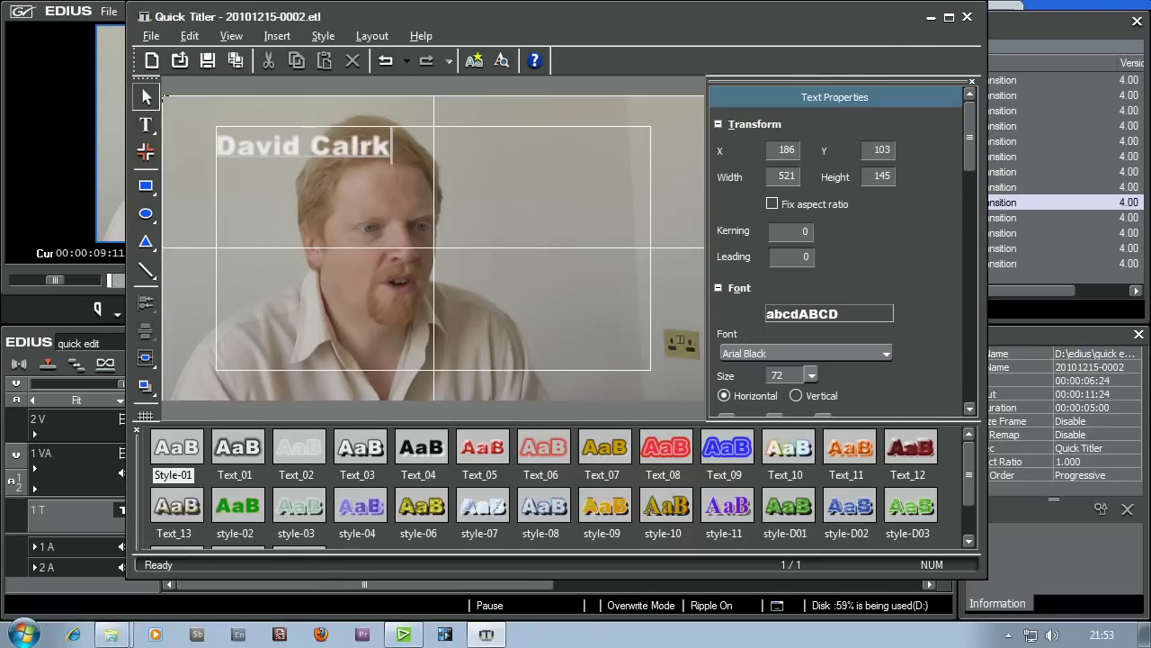
- Add 'Managing Director' as a second line and tighten the leading to -43
{"action": "key", "text": "Return"}
{"action": "type", "text": "Managing Director"}
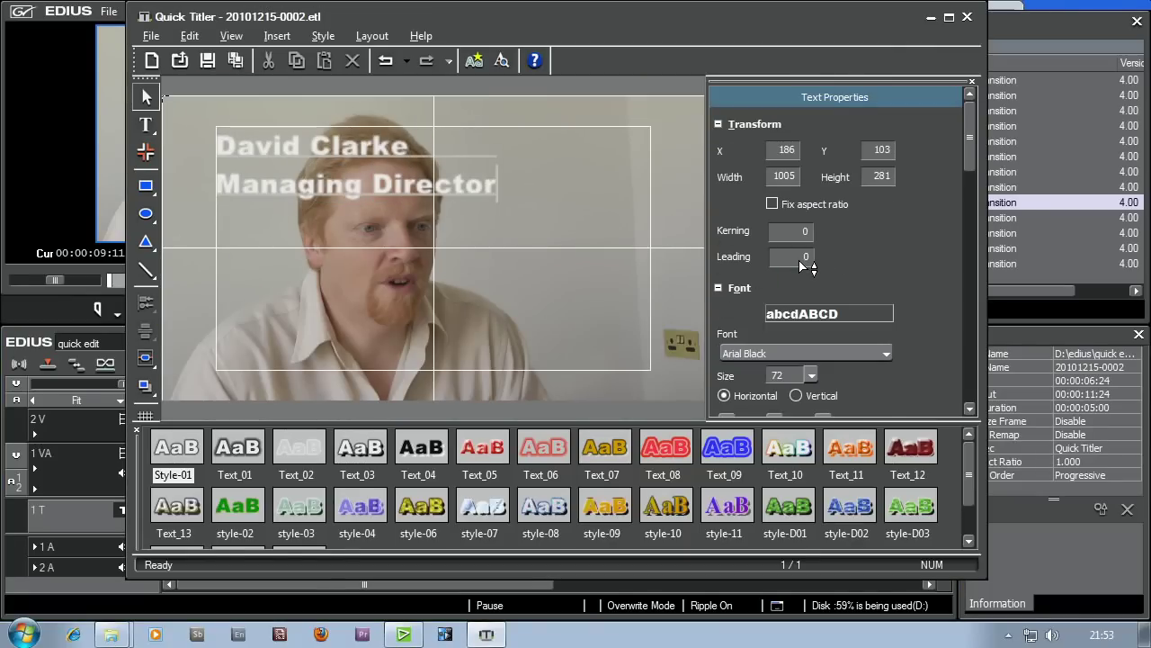
{"action": "mouse_move", "coordinate": [803, 264]}
{"action": "left_mouse_down"}
{"action": "mouse_move", "coordinate": [804, 250]}
{"action": "mouse_move", "coordinate": [805, 278]}
{"action": "left_mouse_up"}
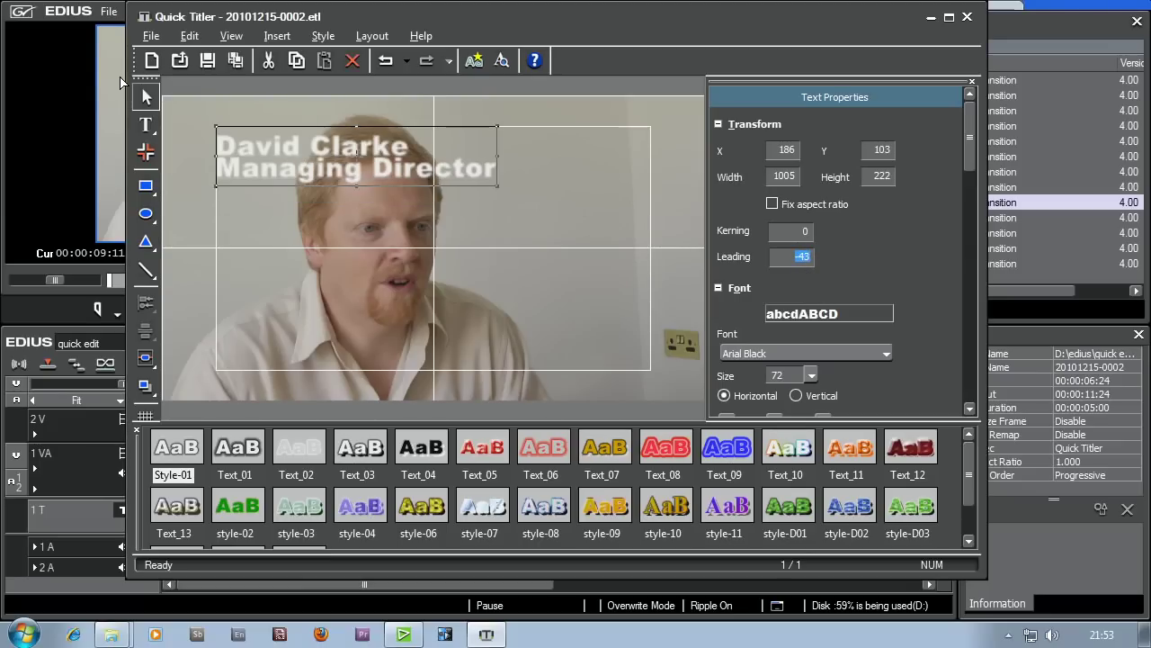
{"action": "left_click_drag", "start_coordinate": [256, 154], "coordinate": [251, 332]}
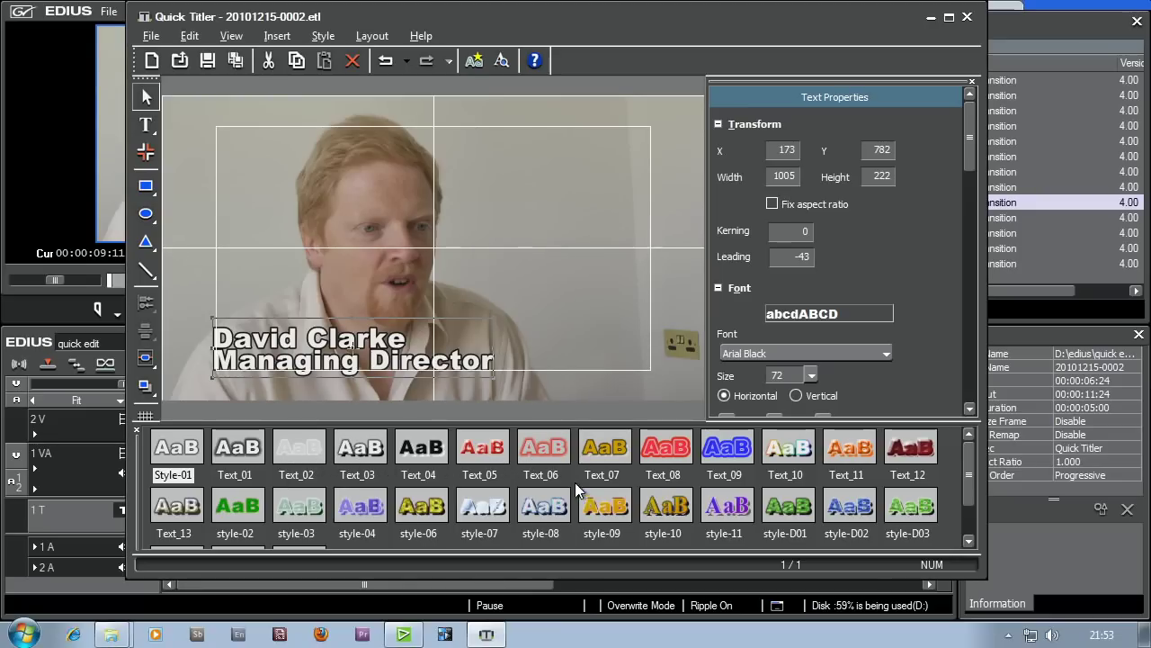
- Apply the green style-D03 preset and nudge the text block right to X 184, Y 784
{"action": "left_click", "coordinate": [548, 456]}
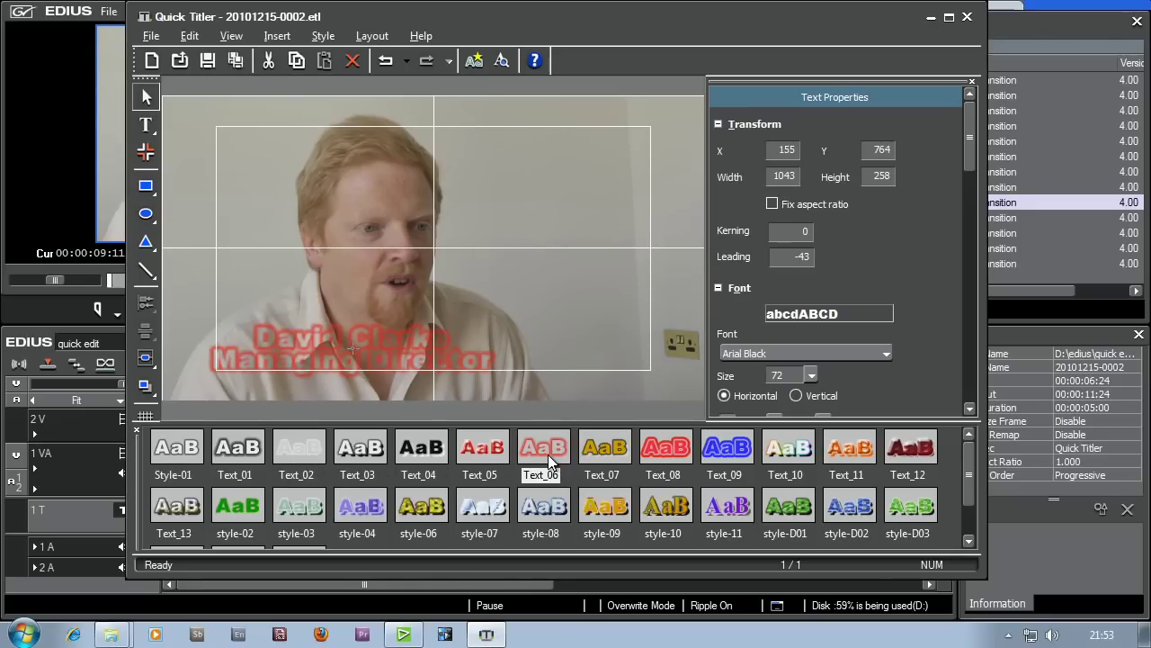
{"action": "left_click", "coordinate": [605, 447]}
{"action": "left_click", "coordinate": [670, 452]}
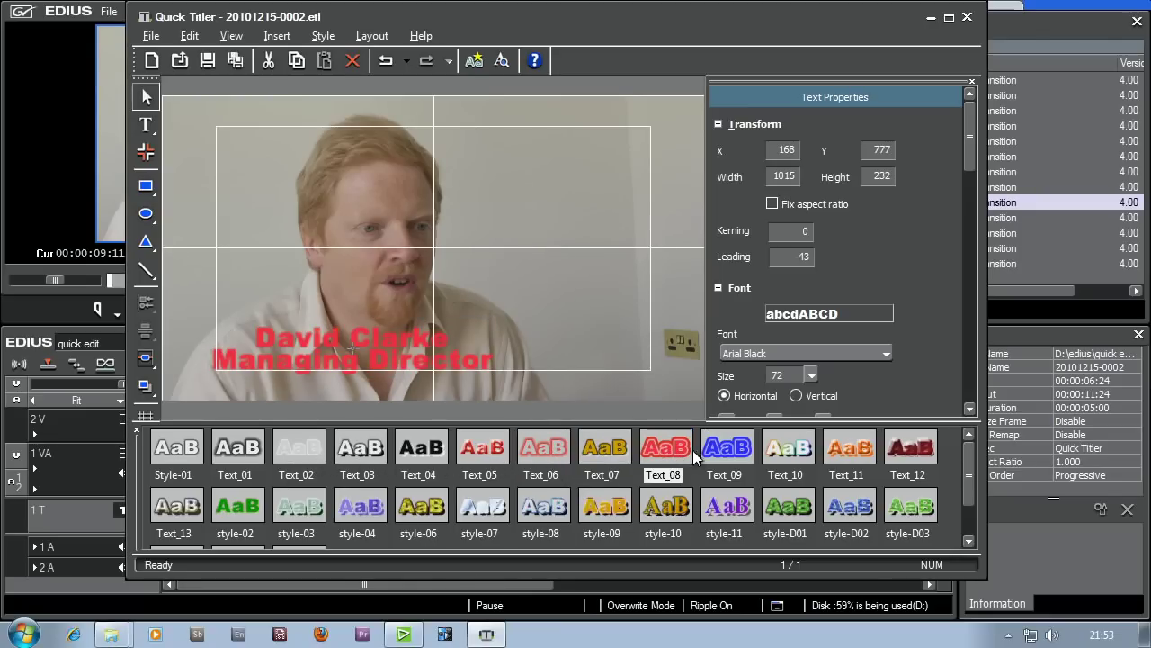
{"action": "left_click", "coordinate": [719, 453]}
{"action": "left_click", "coordinate": [550, 454]}
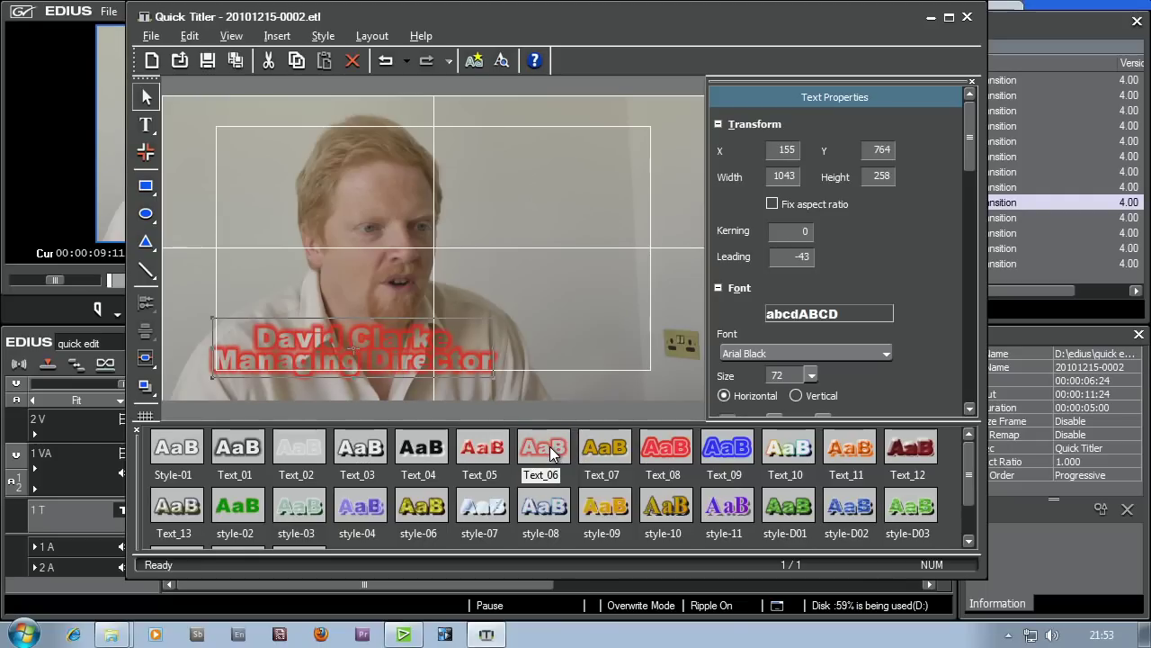
{"action": "left_click", "coordinate": [913, 508]}
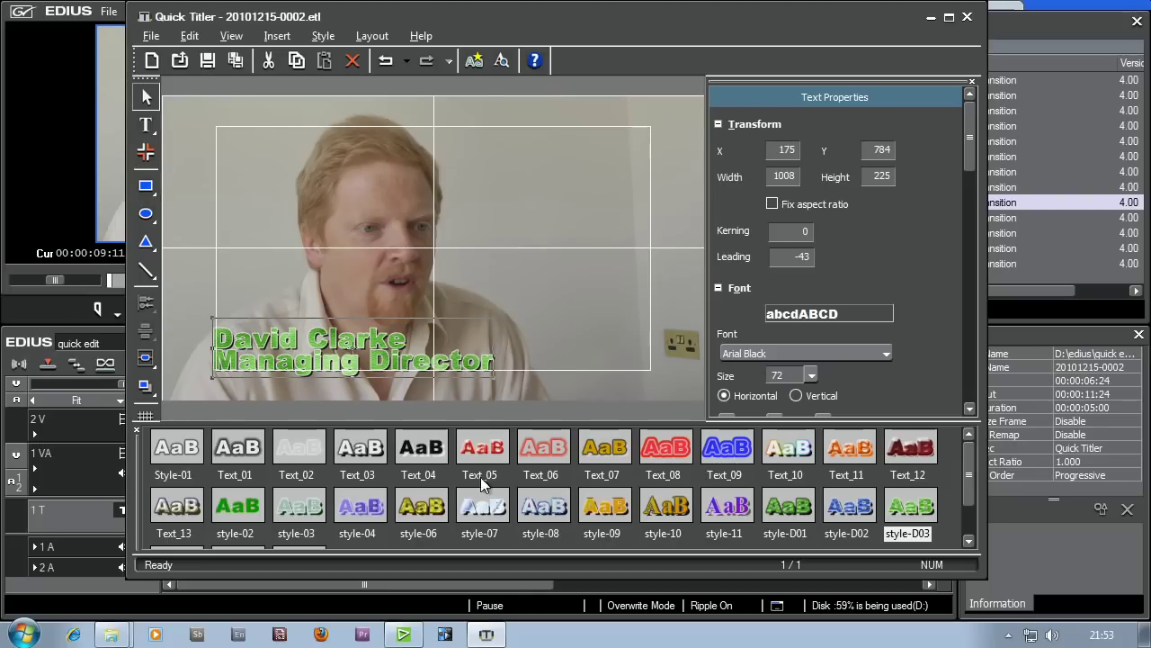
{"action": "left_click", "coordinate": [329, 368]}
{"action": "left_click_drag", "start_coordinate": [305, 355], "coordinate": [309, 355]}
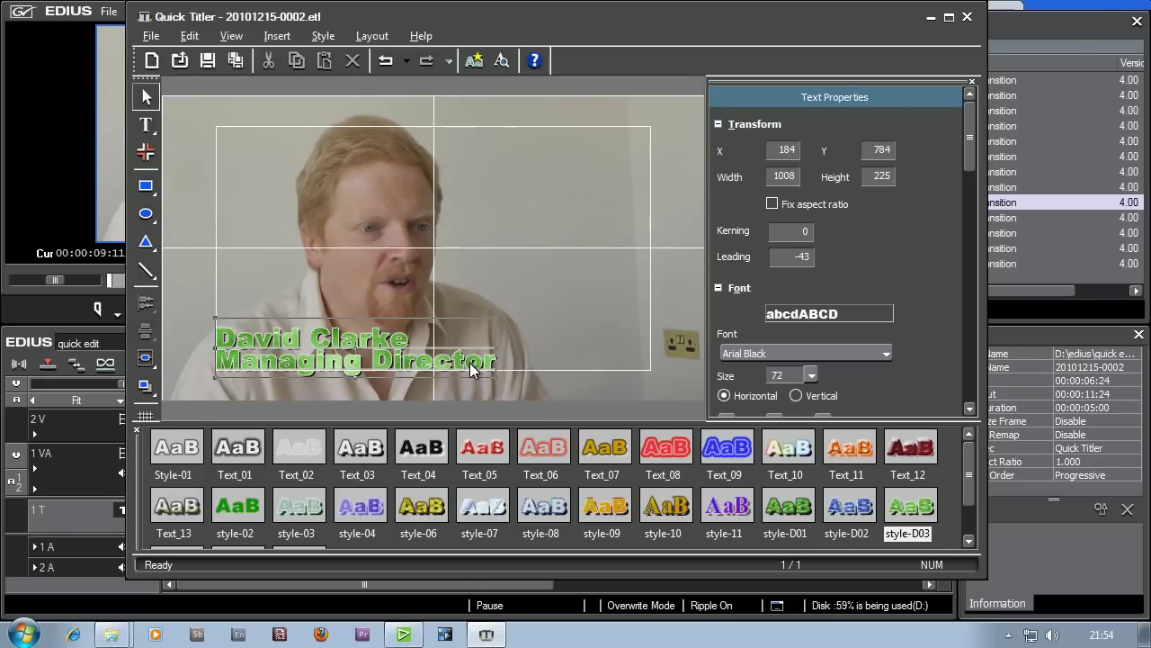
- Select the two-line green title text and change its edge colour from white to black
{"action": "left_click", "coordinate": [344, 361]}
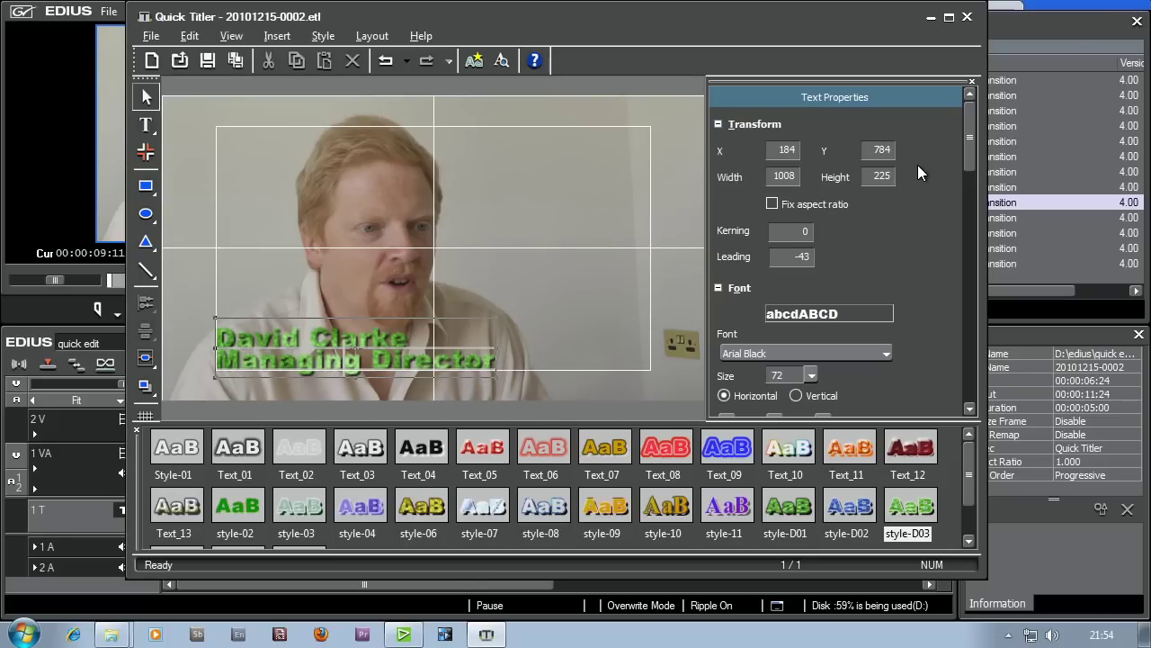
{"action": "left_click_drag", "start_coordinate": [969, 133], "coordinate": [955, 245]}
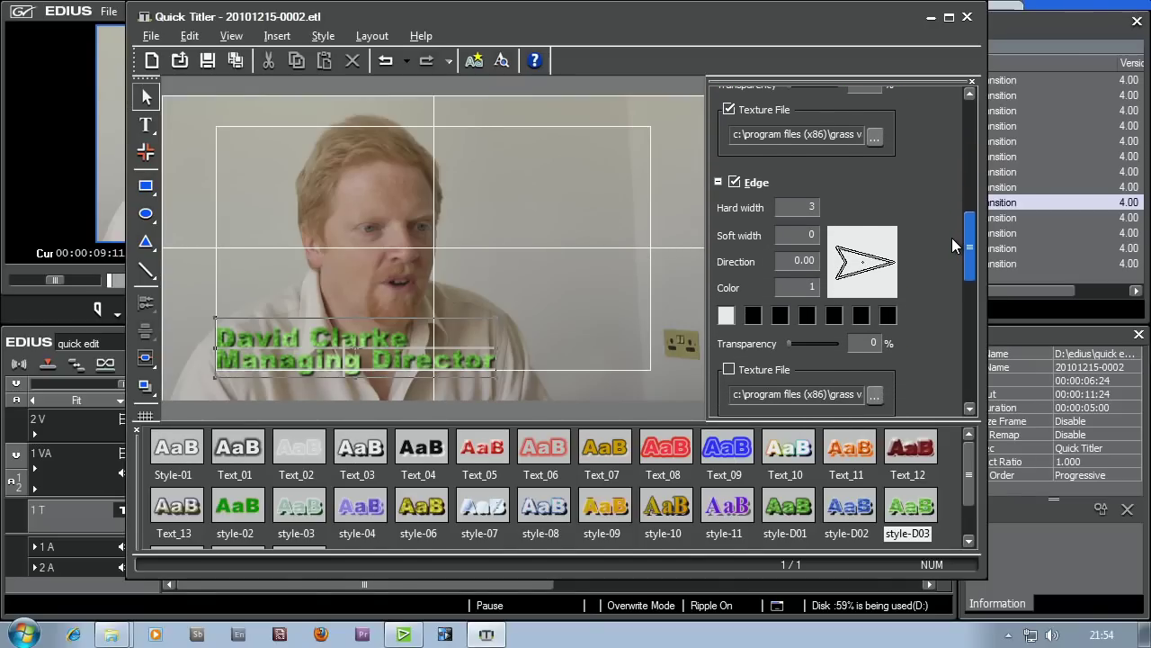
{"action": "left_click", "coordinate": [727, 316]}
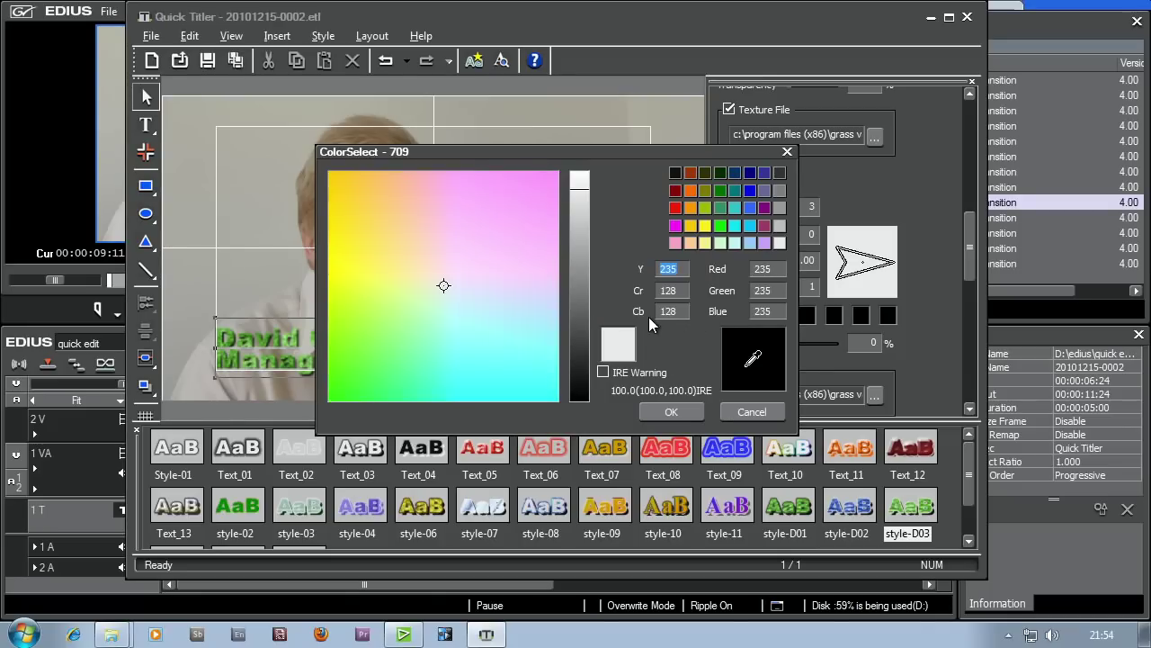
{"action": "left_click_drag", "start_coordinate": [589, 306], "coordinate": [569, 414]}
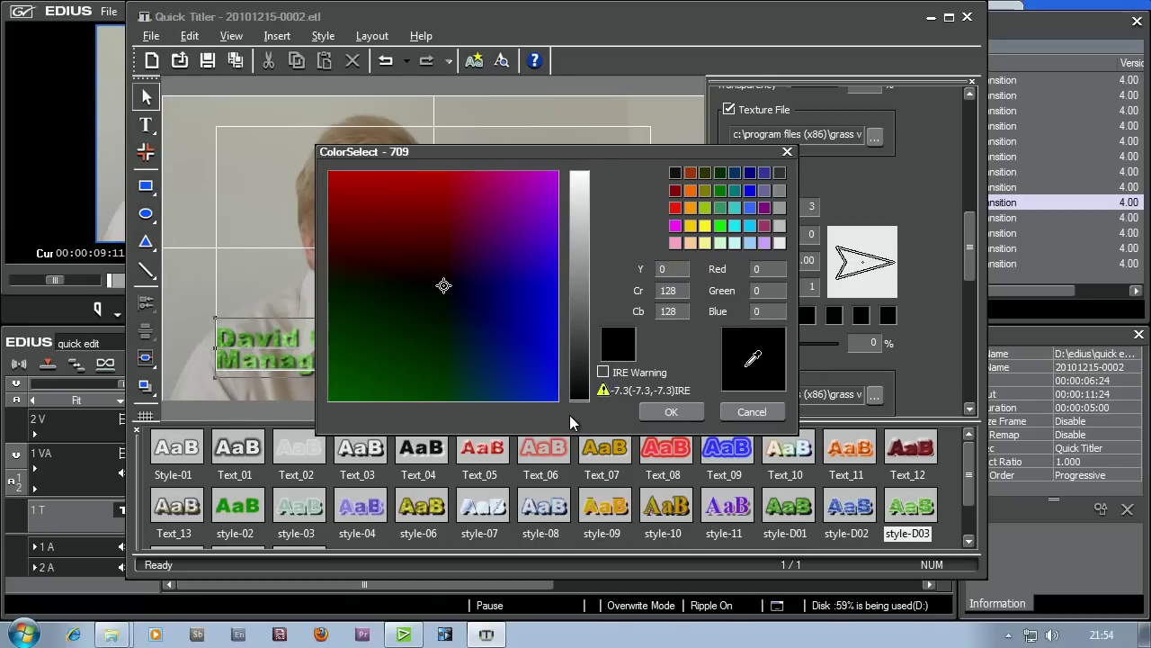
{"action": "left_click", "coordinate": [667, 414]}
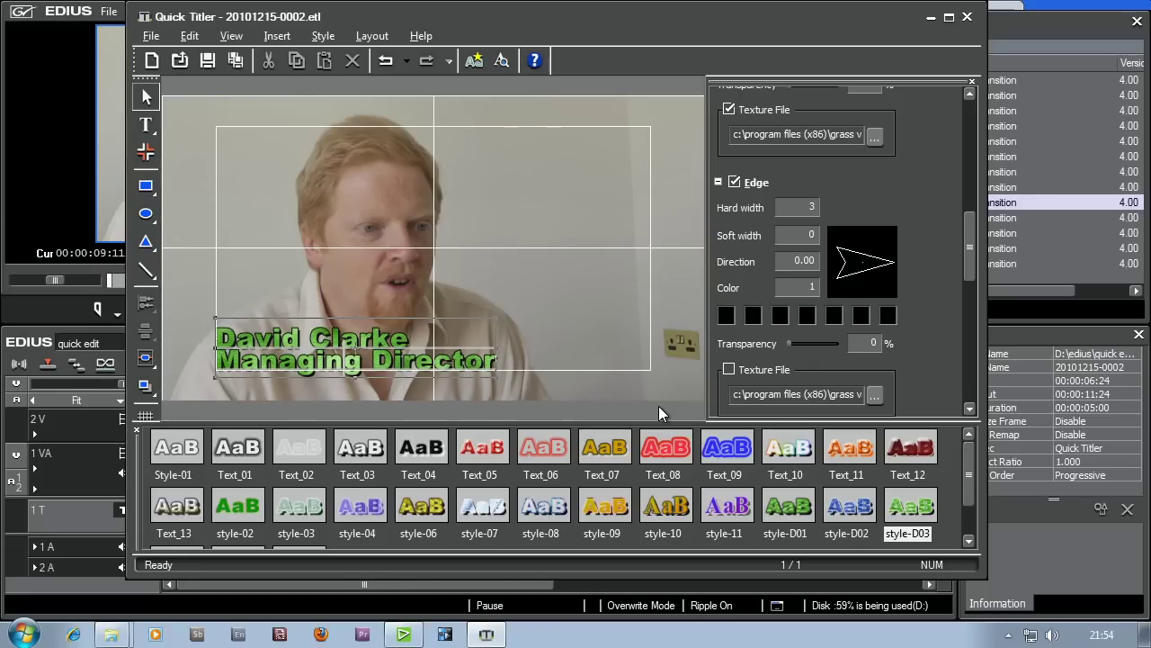
{"action": "left_click", "coordinate": [550, 331]}
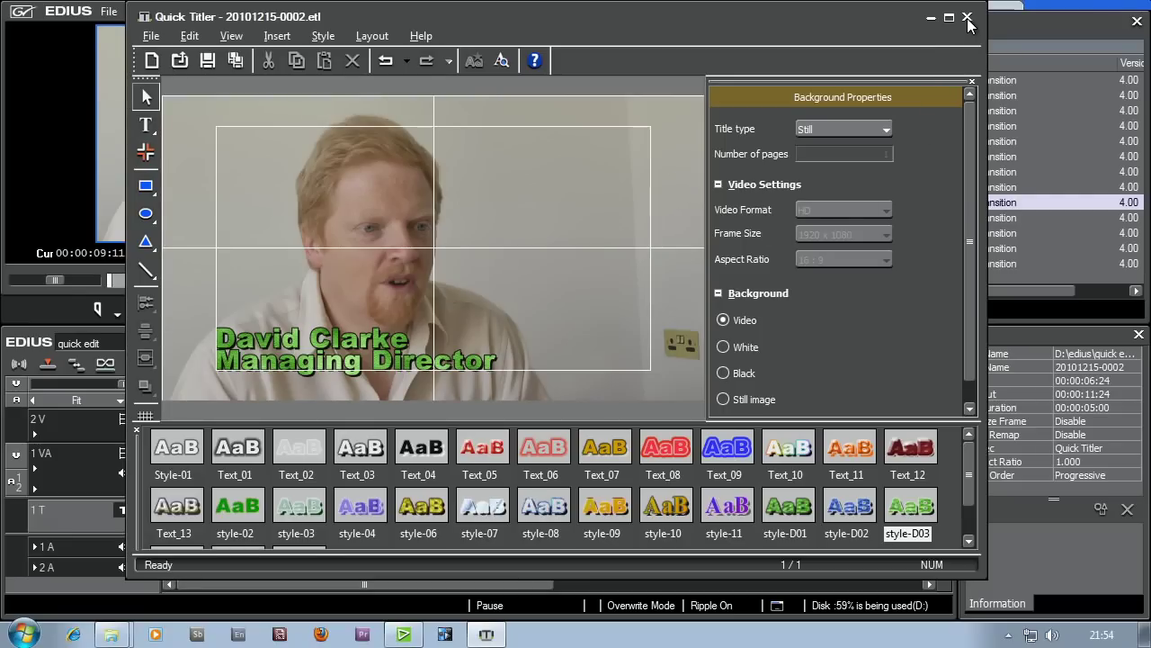
- Close Quick Titler, choosing Yes to save the green title
{"action": "left_click", "coordinate": [150, 36]}
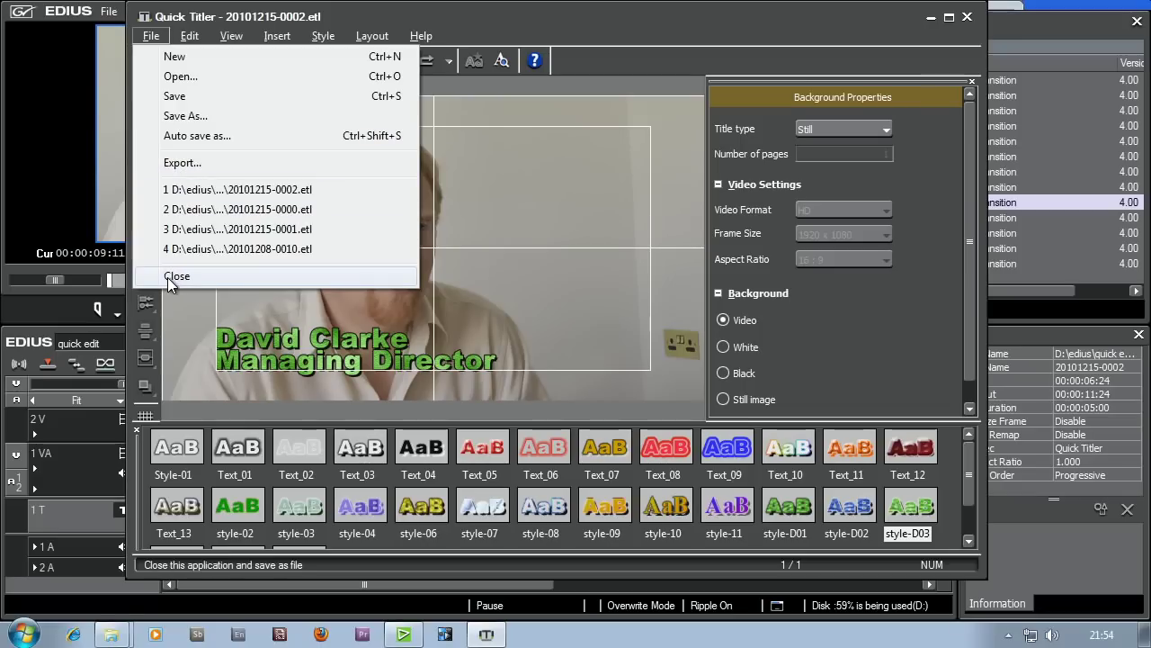
{"action": "left_click", "coordinate": [968, 18]}
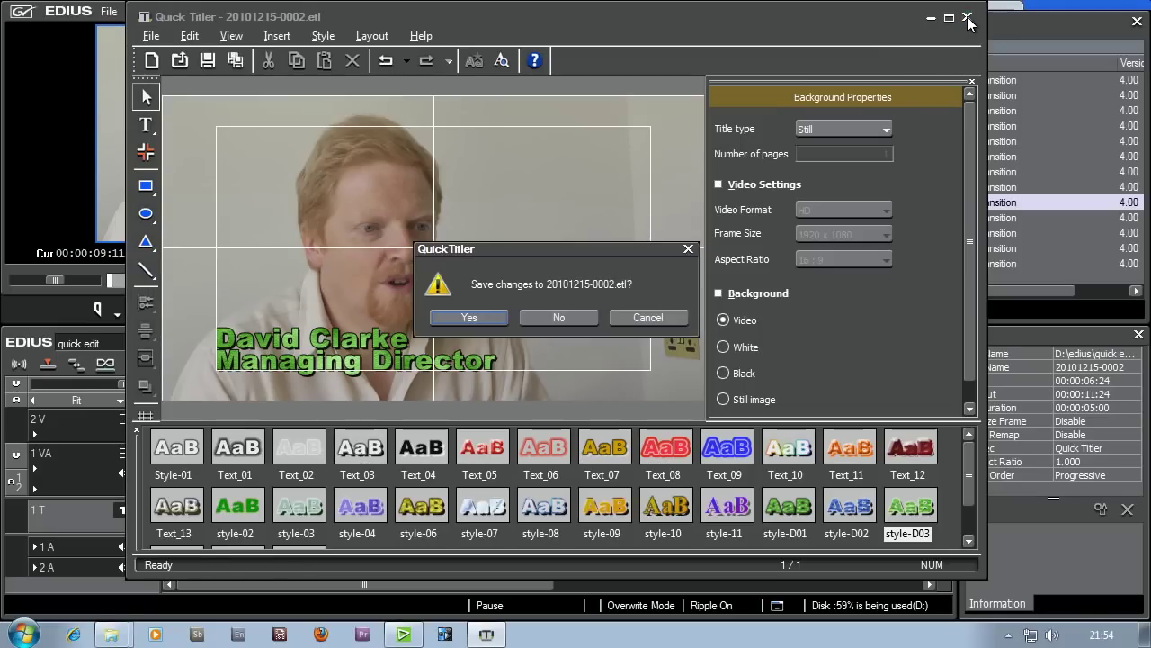
{"action": "left_click", "coordinate": [470, 319]}
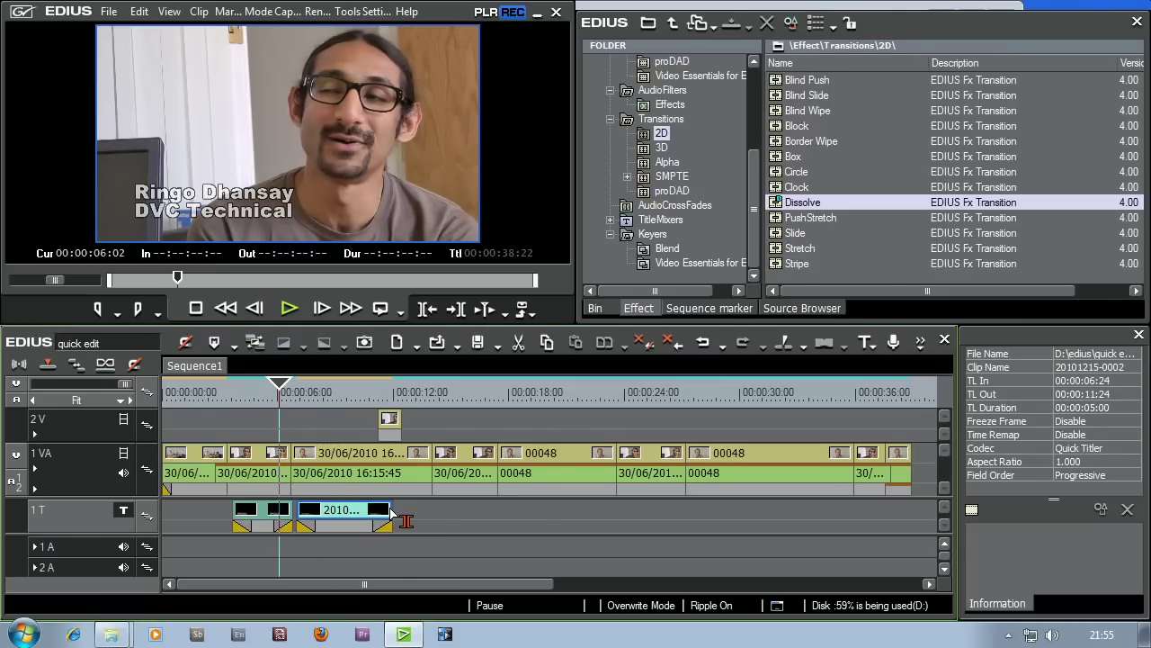
- Trim the second title clip to end at 00:00:10:02, lasting 00:00:03:03 like the first title
{"action": "left_click_drag", "start_coordinate": [392, 511], "coordinate": [364, 520]}
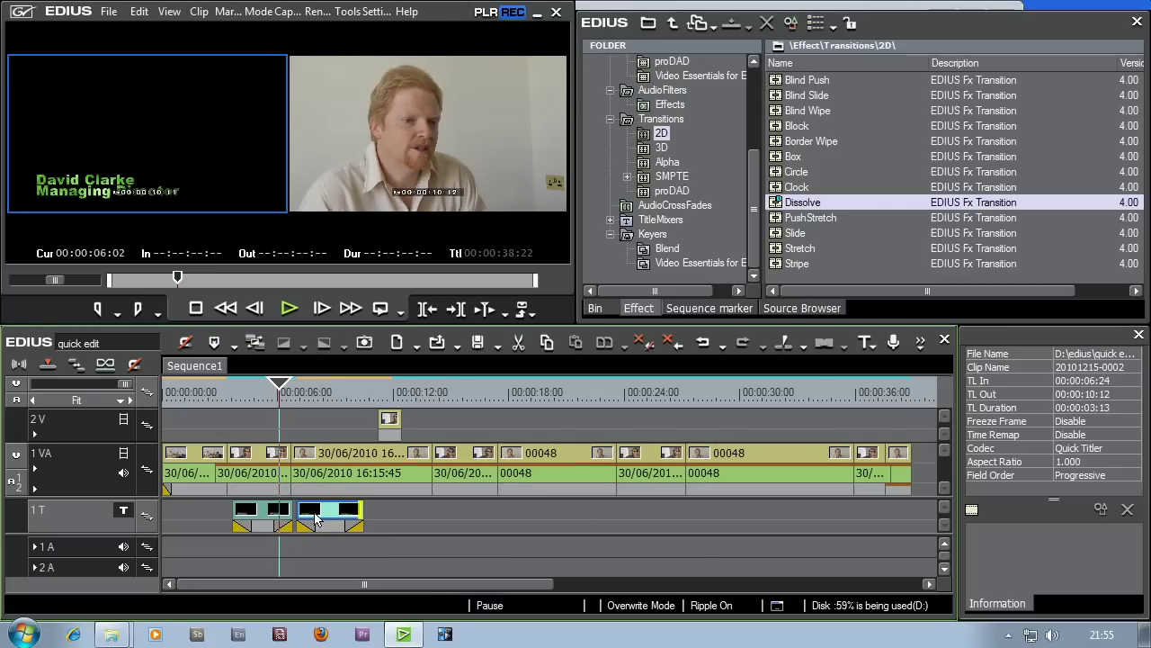
{"action": "left_click", "coordinate": [262, 514]}
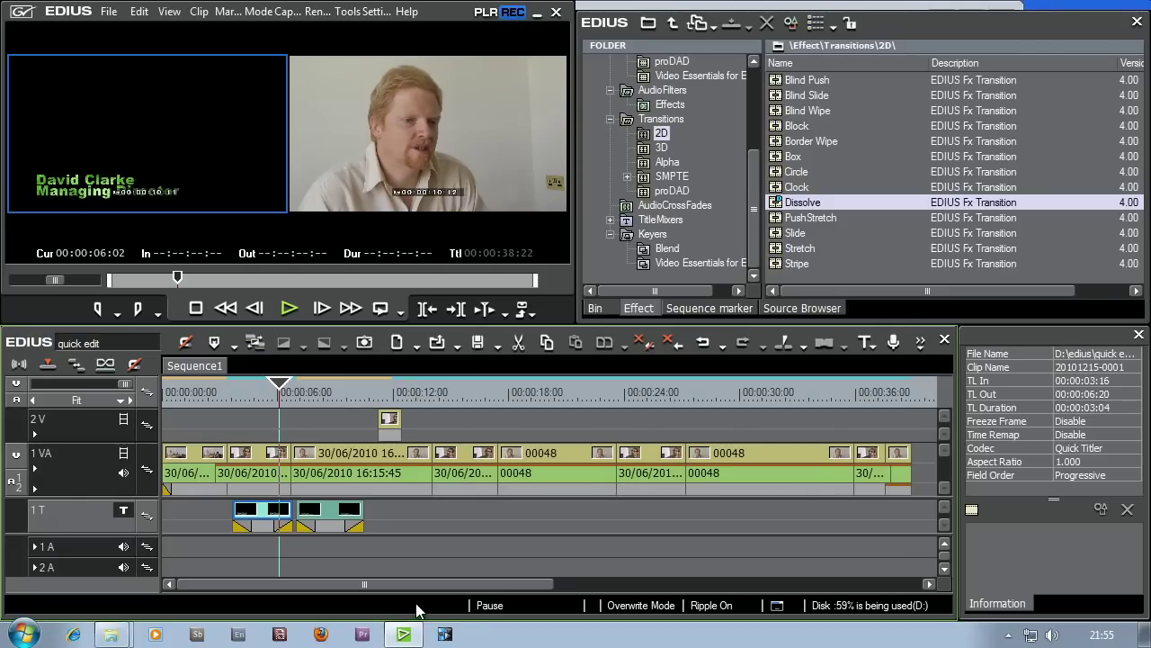
{"action": "left_click", "coordinate": [349, 515]}
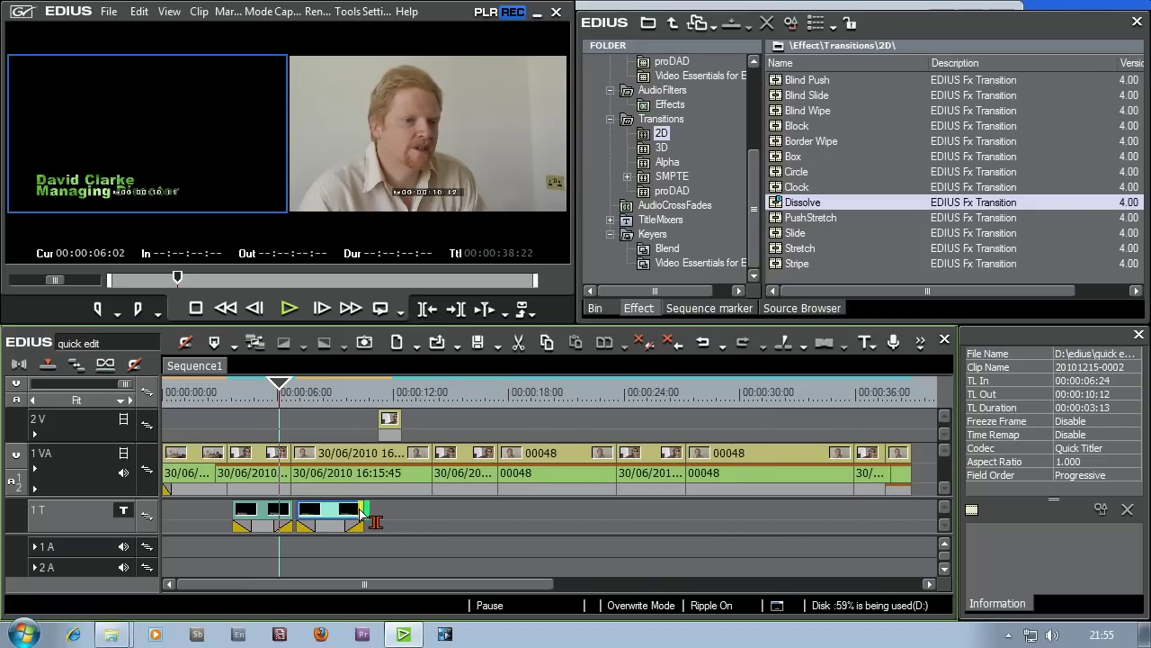
{"action": "mouse_move", "coordinate": [364, 514]}
{"action": "left_mouse_down"}
{"action": "mouse_move", "coordinate": [340, 514]}
{"action": "mouse_move", "coordinate": [356, 515]}
{"action": "left_mouse_up"}
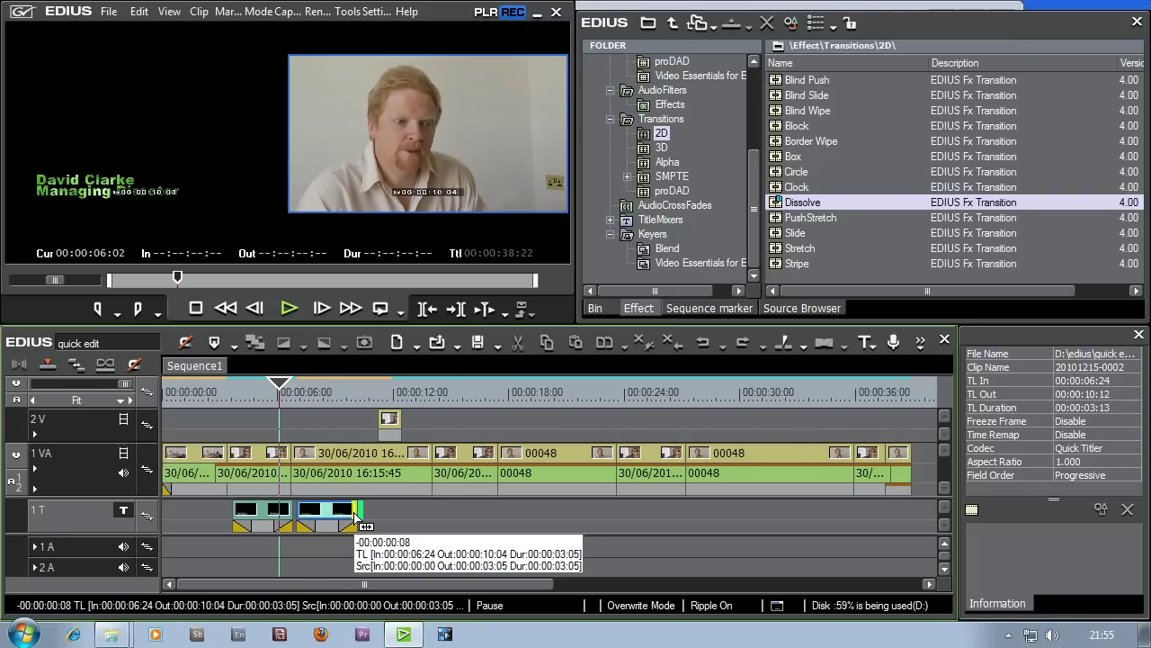
{"action": "left_click_drag", "start_coordinate": [356, 514], "coordinate": [356, 514]}
{"action": "left_click_drag", "start_coordinate": [357, 517], "coordinate": [357, 519]}
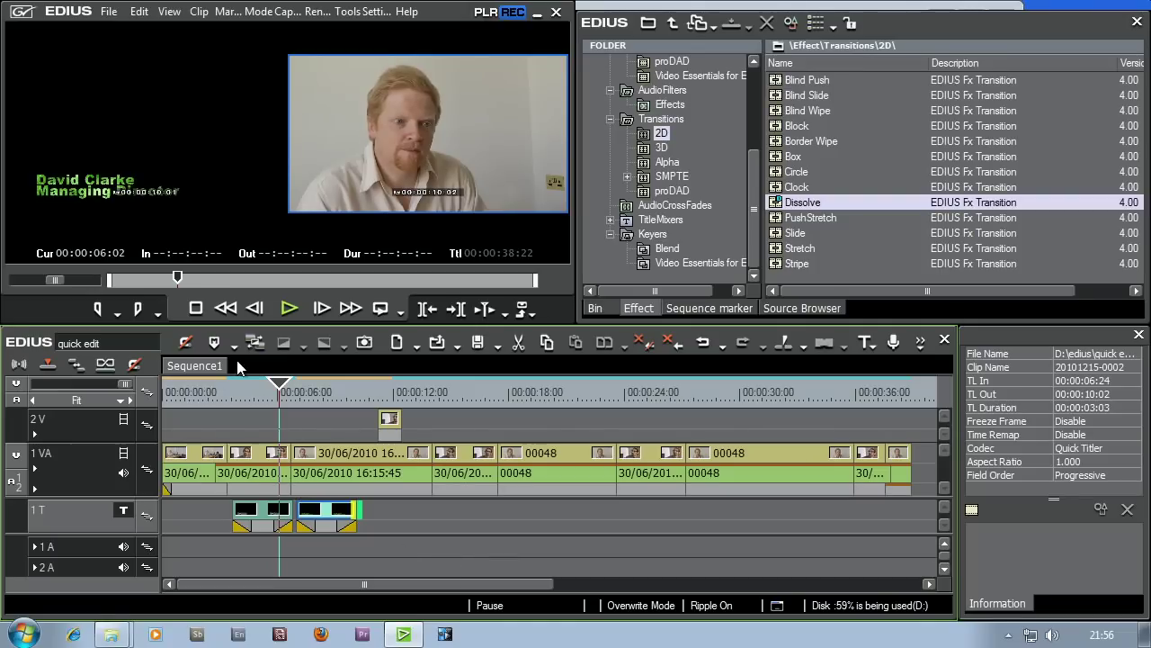
{"action": "left_click_drag", "start_coordinate": [259, 386], "coordinate": [225, 394]}
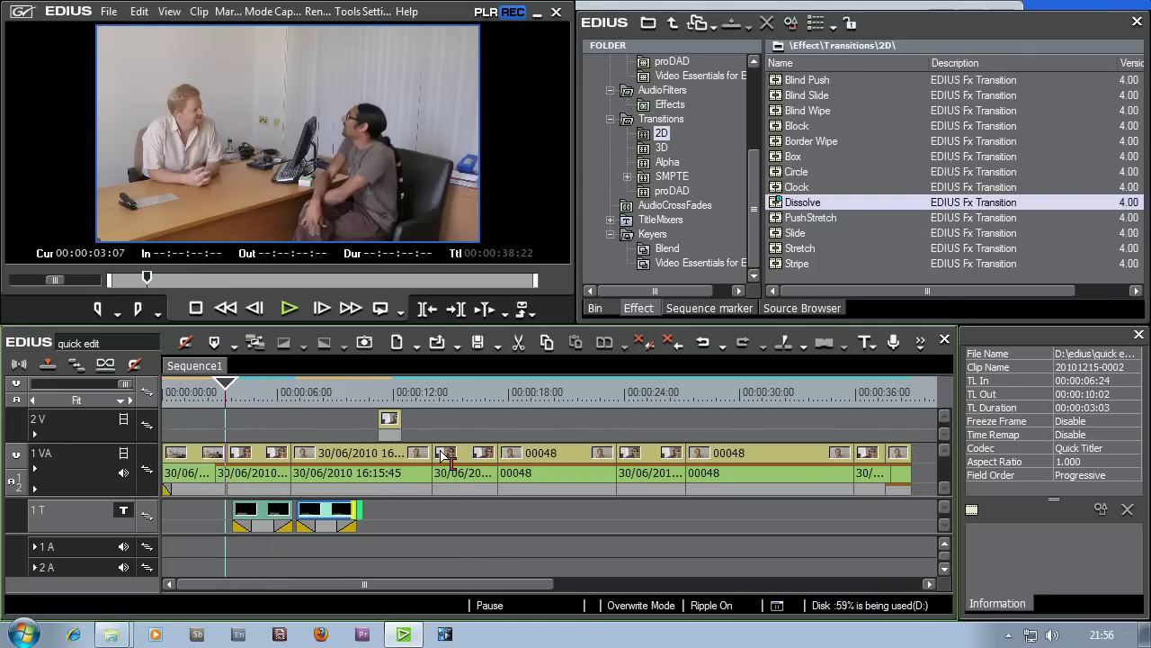
{"action": "left_click", "coordinate": [291, 309]}
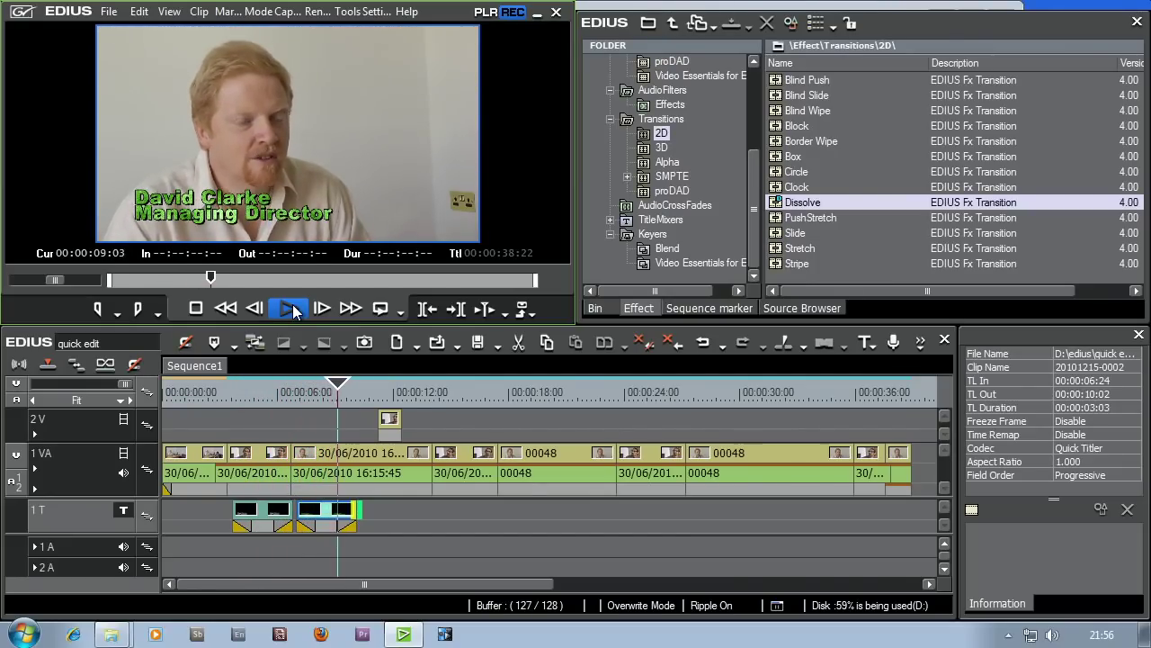
{"action": "left_click", "coordinate": [352, 389]}
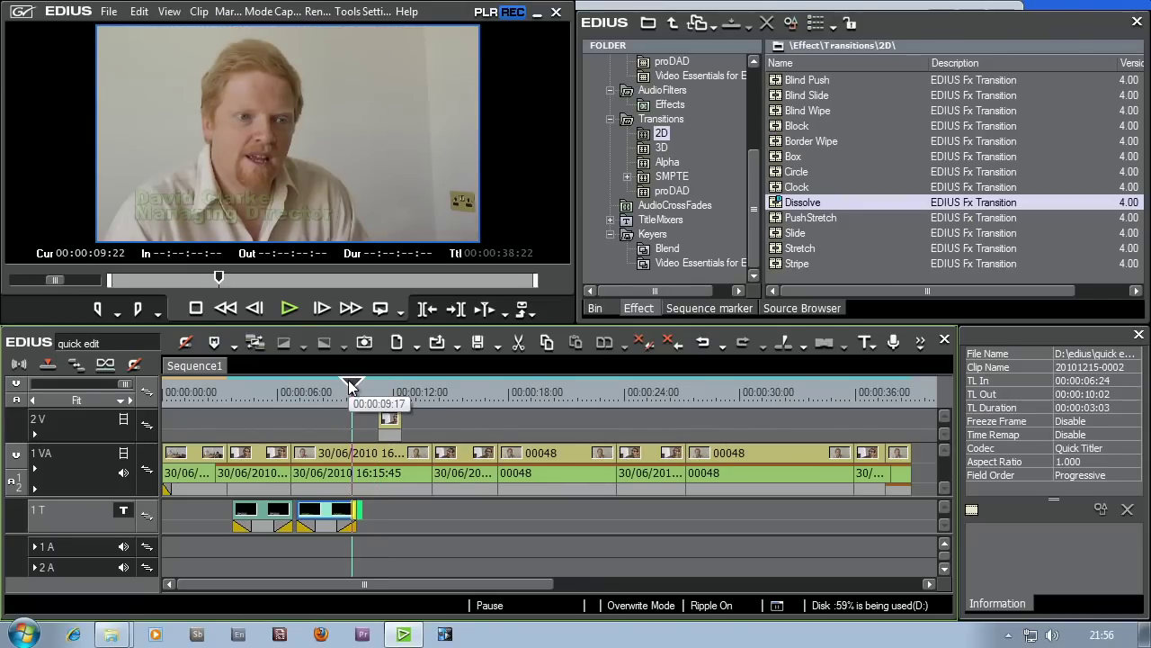